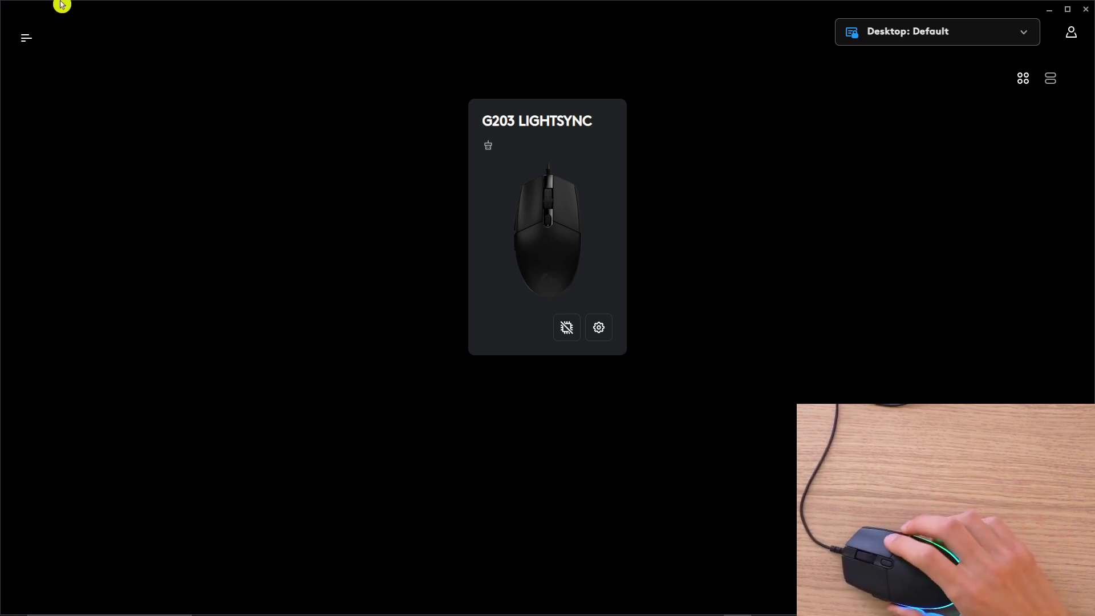
# Search Chrome for the Logitech G HUB download, open the official page, then minimize Chrome.
pyautogui.moveTo(341, 614)
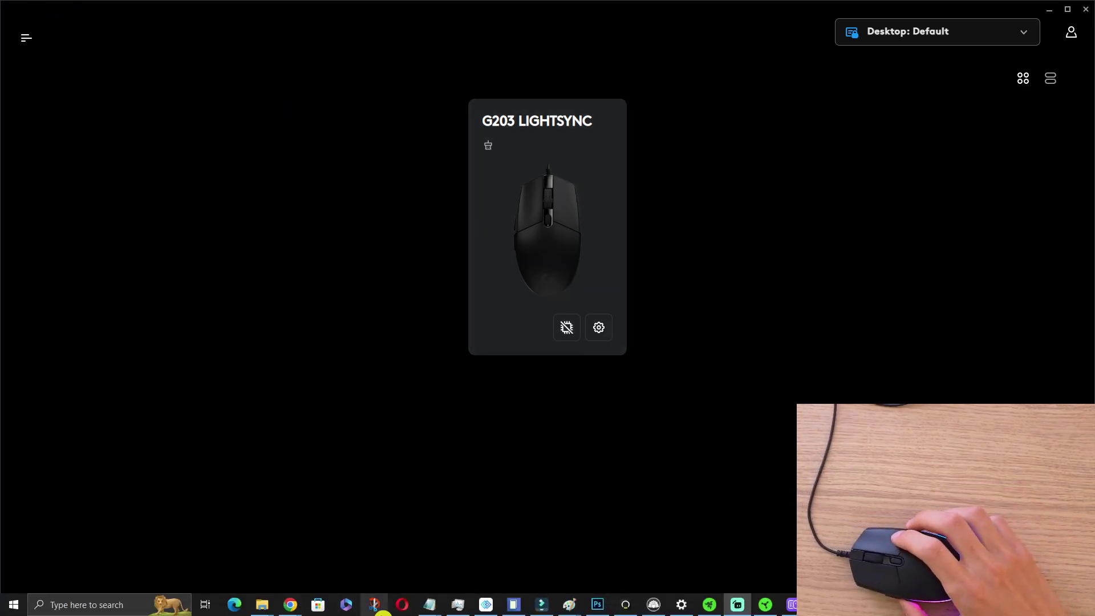
pyautogui.moveTo(296, 612)
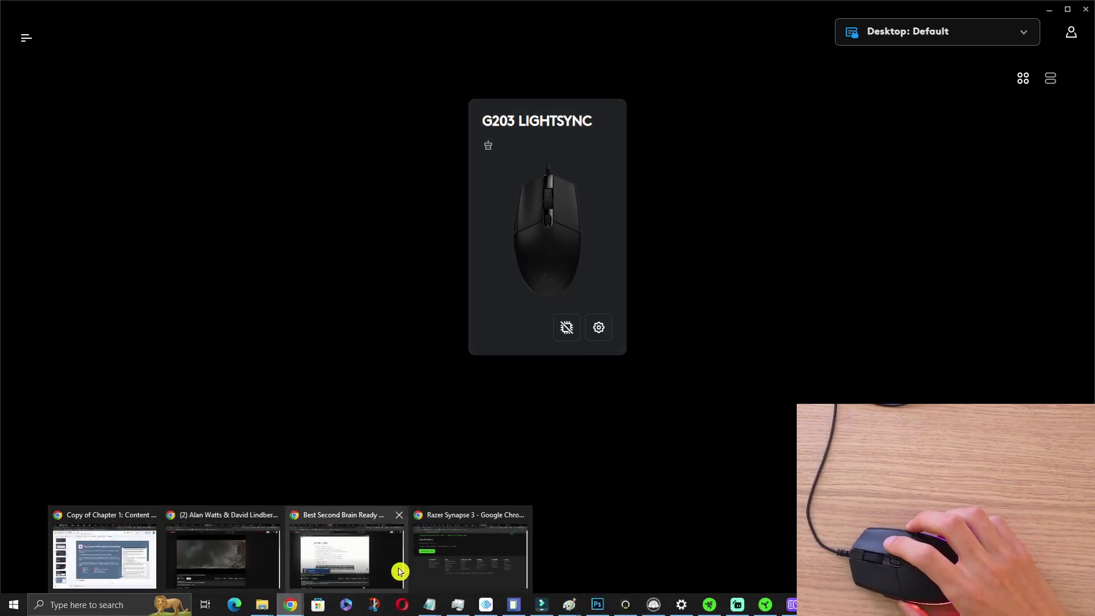
pyautogui.click(447, 545)
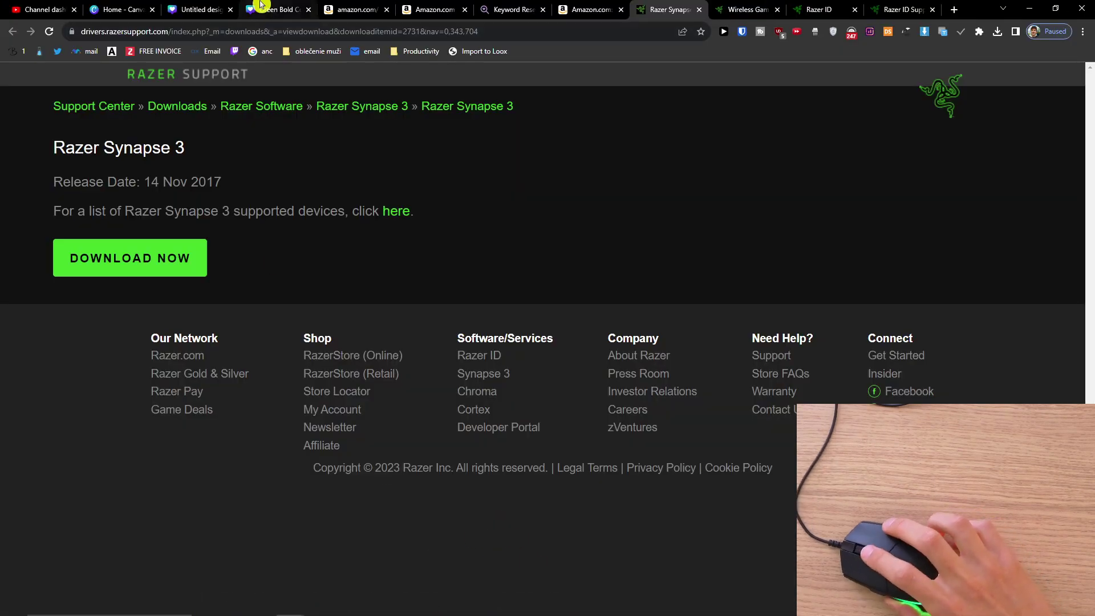
pyautogui.click(249, 31)
pyautogui.write('logi')
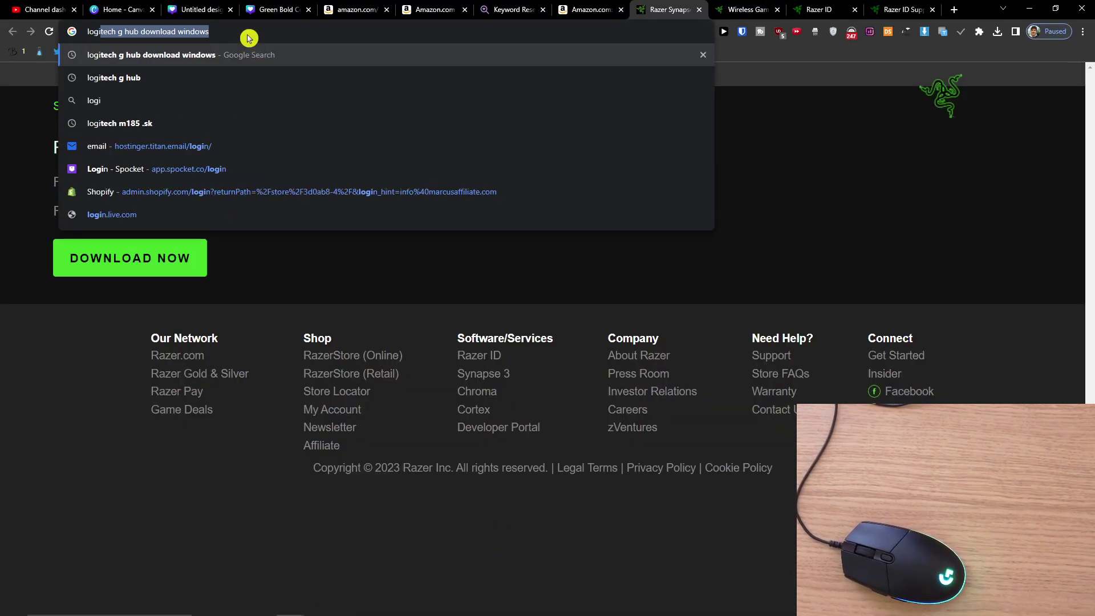
pyautogui.press('Return')
pyautogui.click(166, 239)
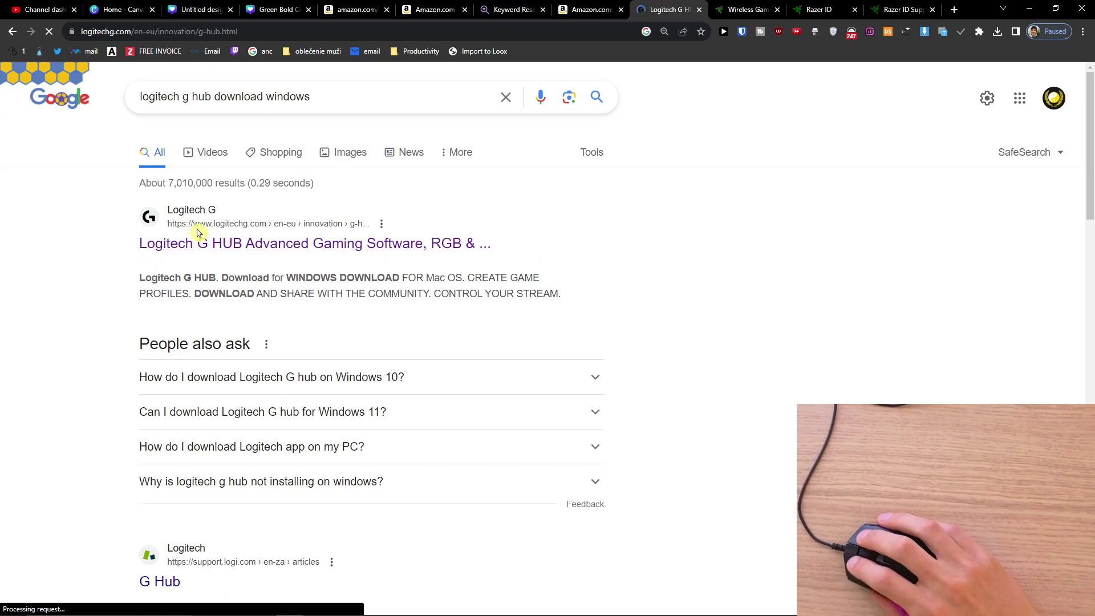
pyautogui.scroll(-1, 499, 365)
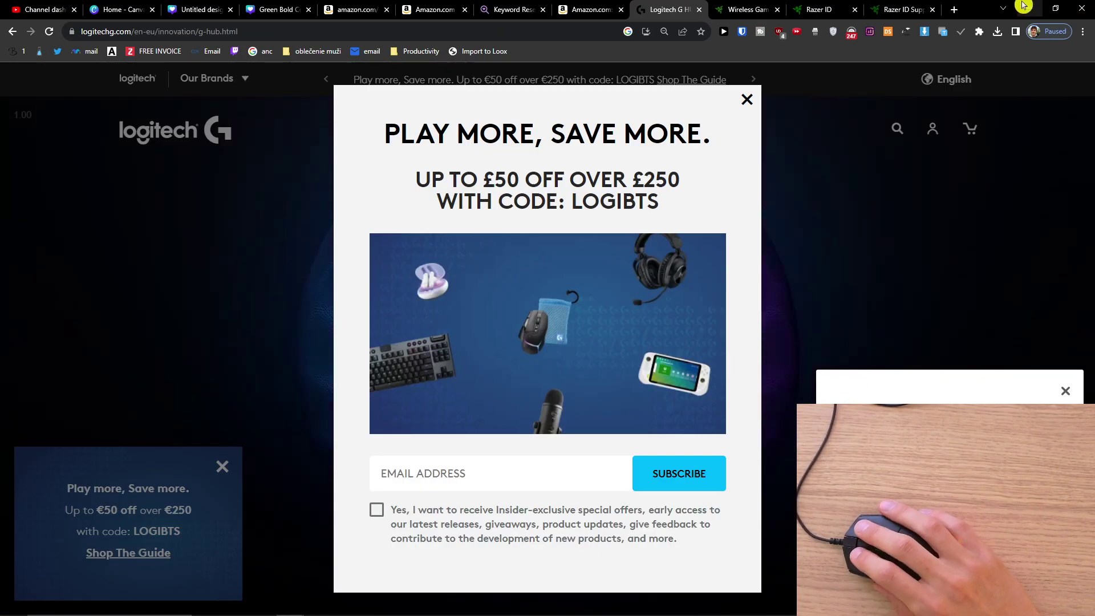
pyautogui.click(1024, 7)
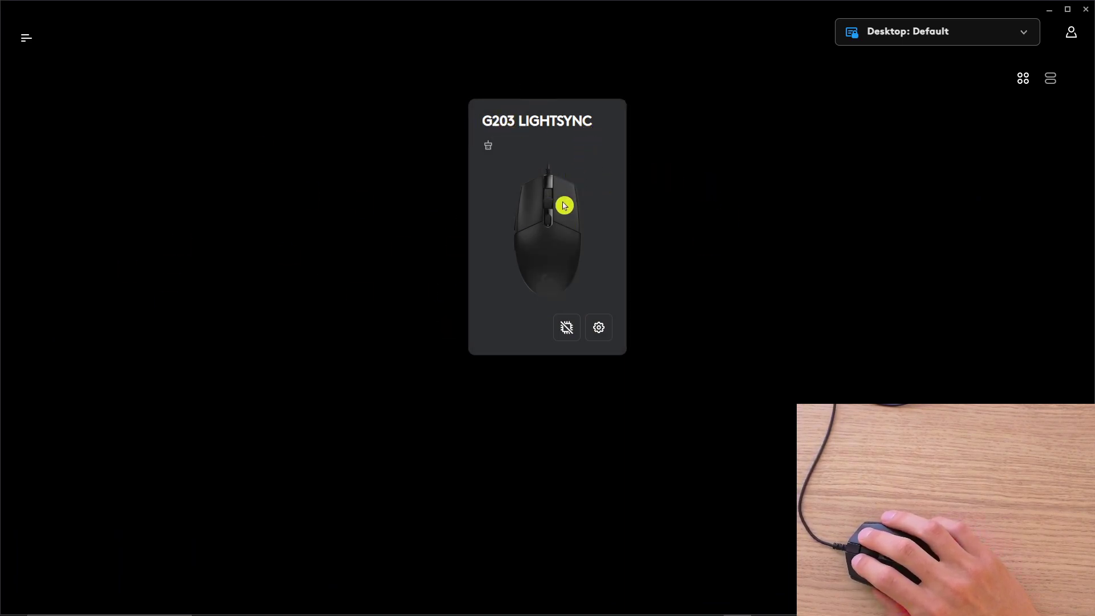
# Open the G203 card, check its Assignments, then return to its LIGHTSYNC lighting showing Color Wave.
pyautogui.click(549, 239)
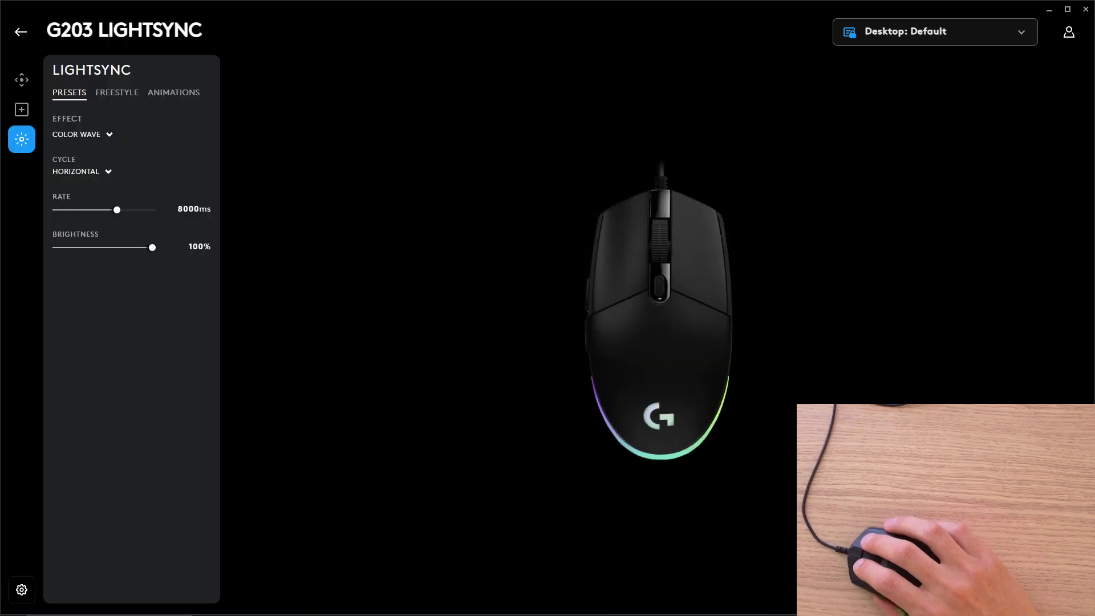
pyautogui.click(21, 109)
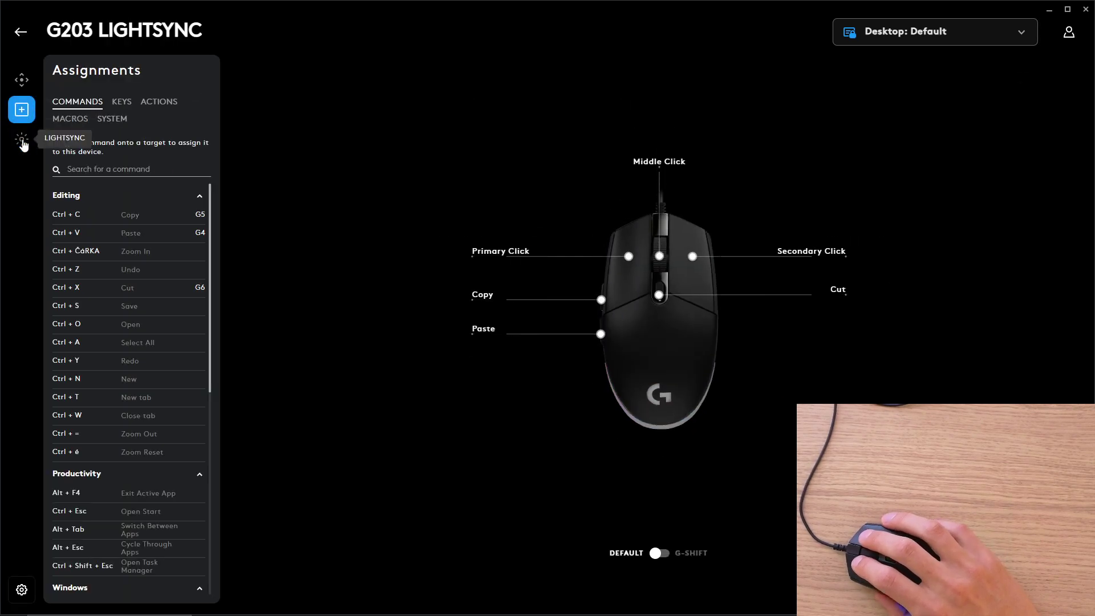
pyautogui.click(22, 140)
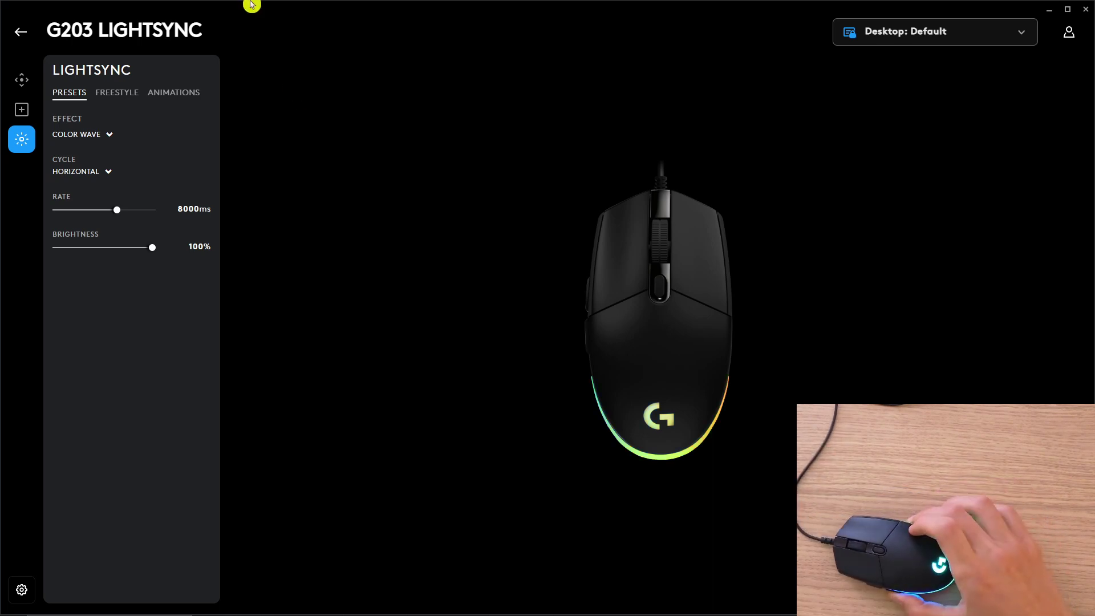
# Switch to the Fixed effect and try red, yellow-green and then green colours.
pyautogui.click(110, 137)
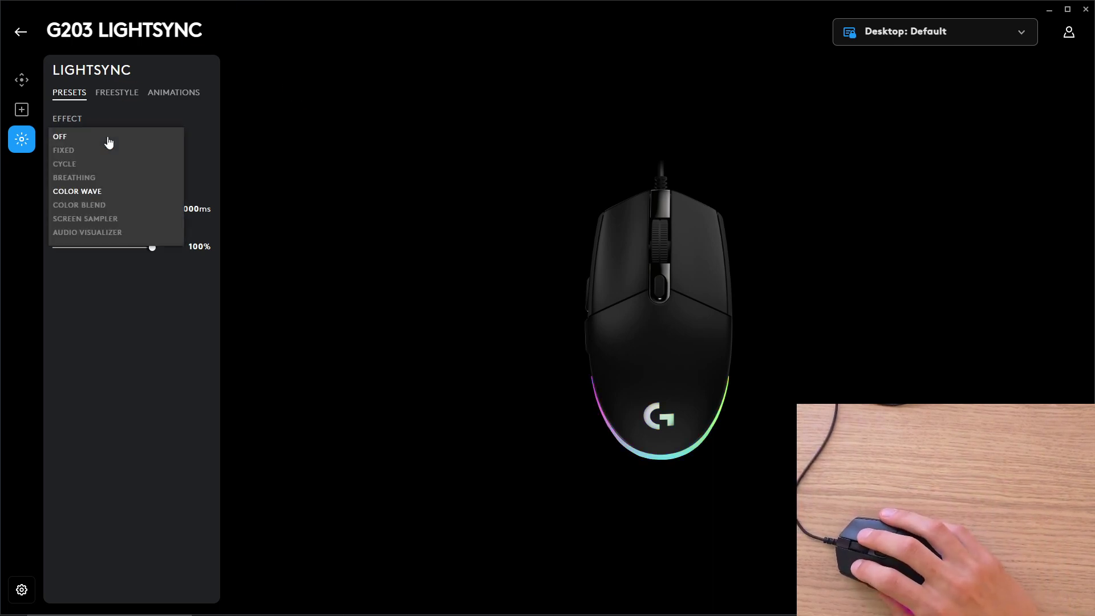
pyautogui.click(101, 151)
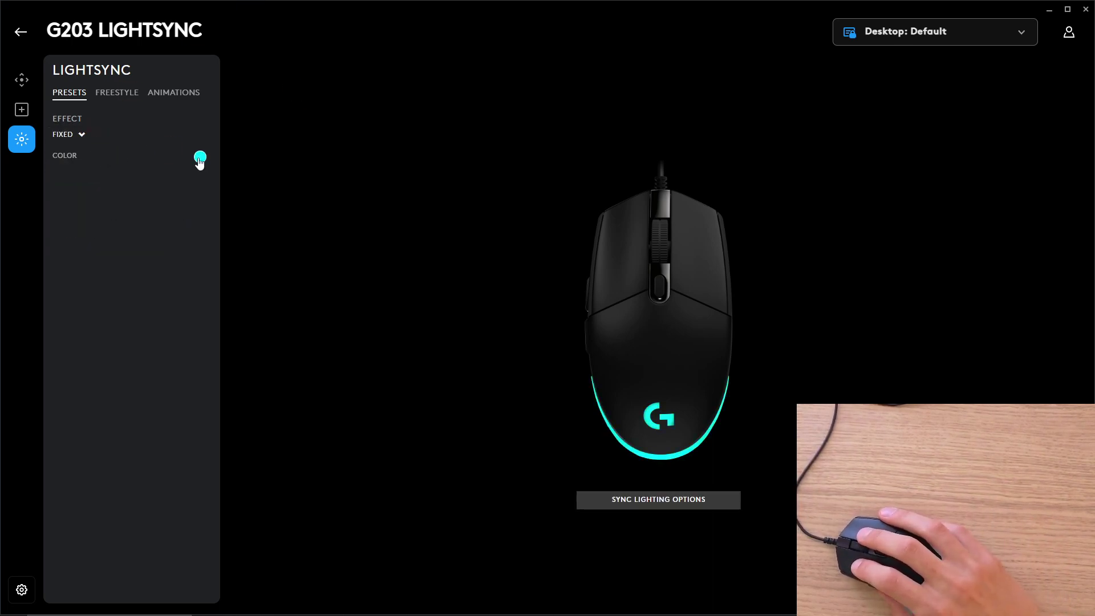
pyautogui.moveTo(205, 212); pyautogui.dragTo(204, 183)
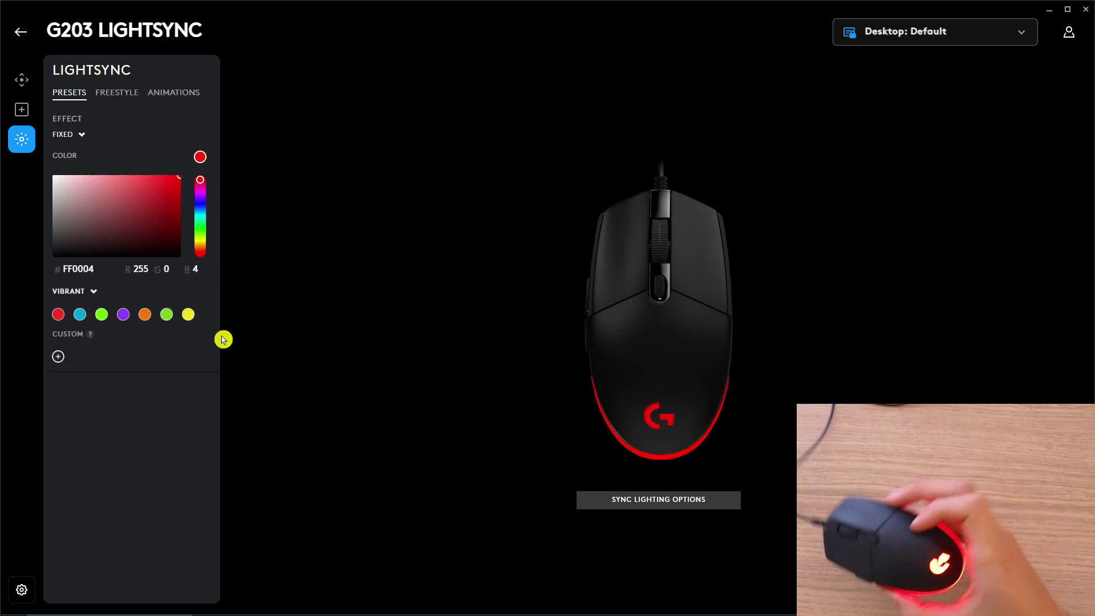
pyautogui.click(200, 237)
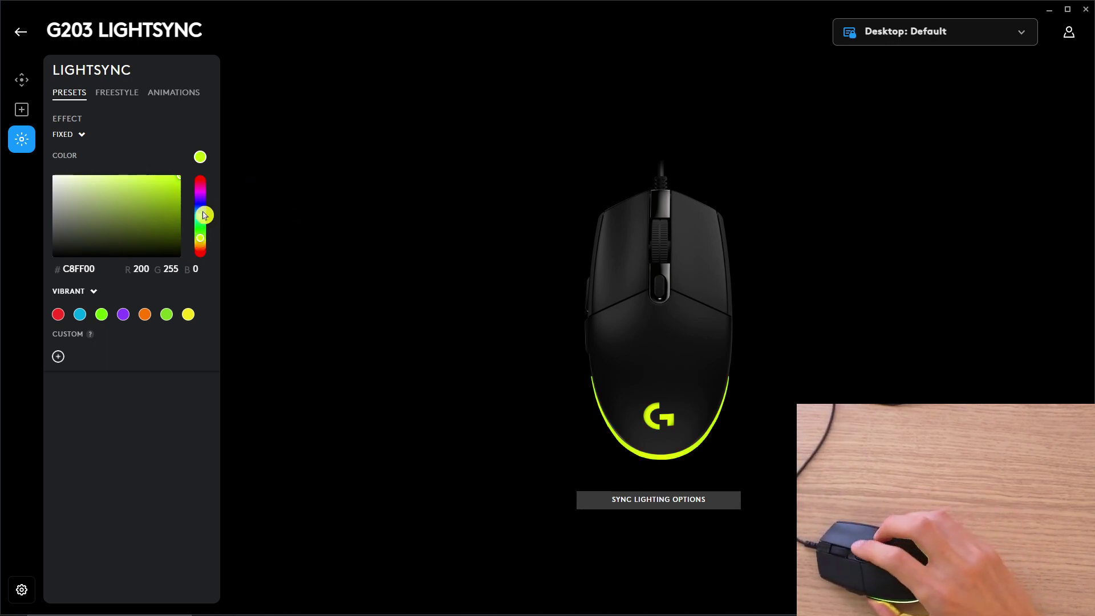
pyautogui.click(207, 232)
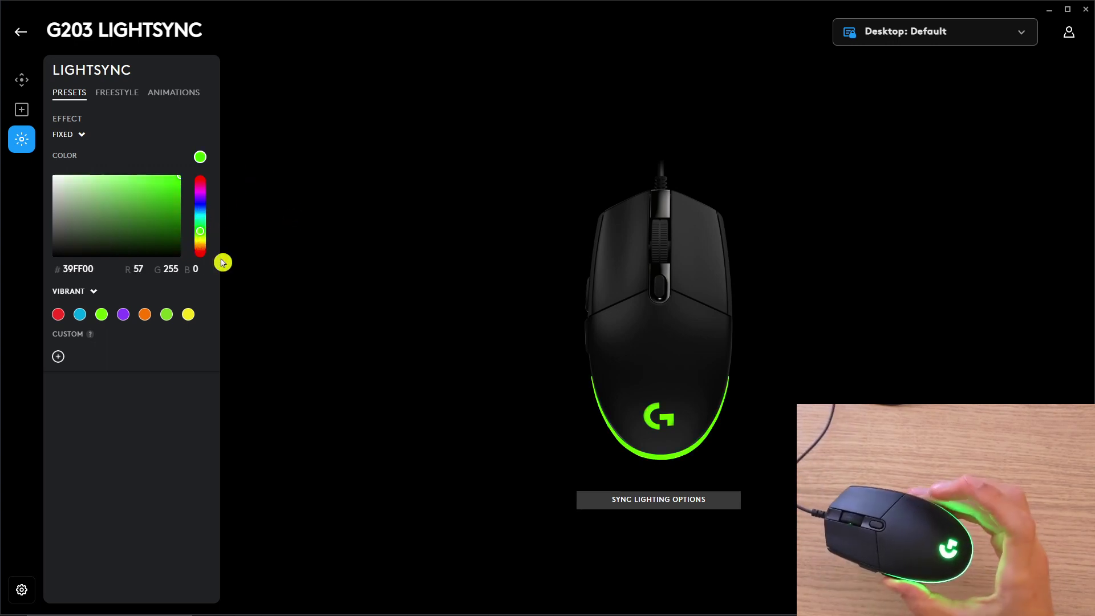
# Change to the Breathing effect in a deep red, CD2224.
pyautogui.click(68, 137)
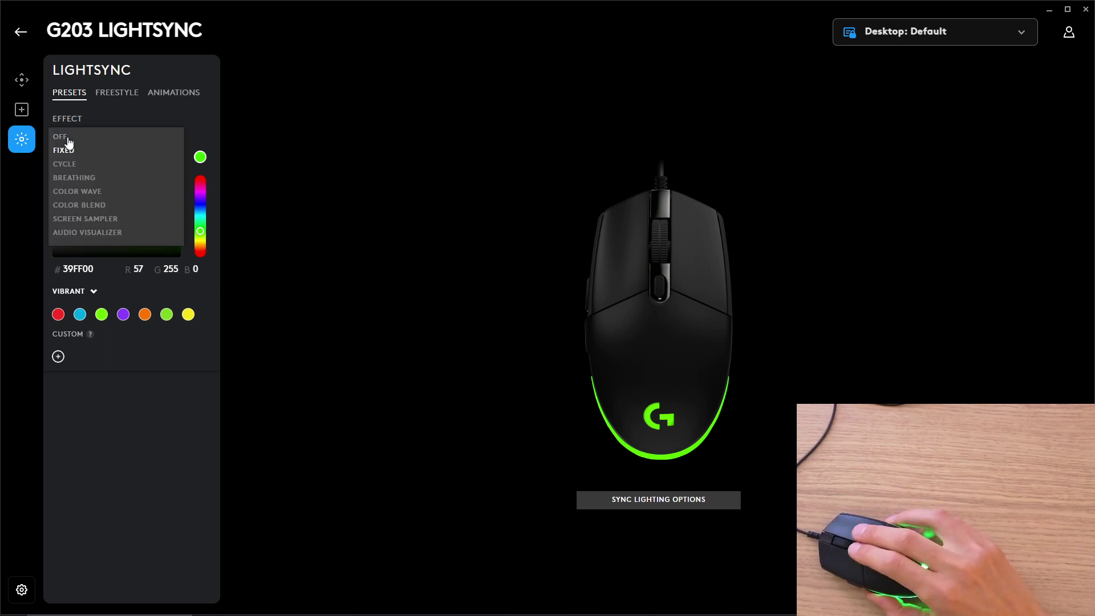
pyautogui.click(77, 178)
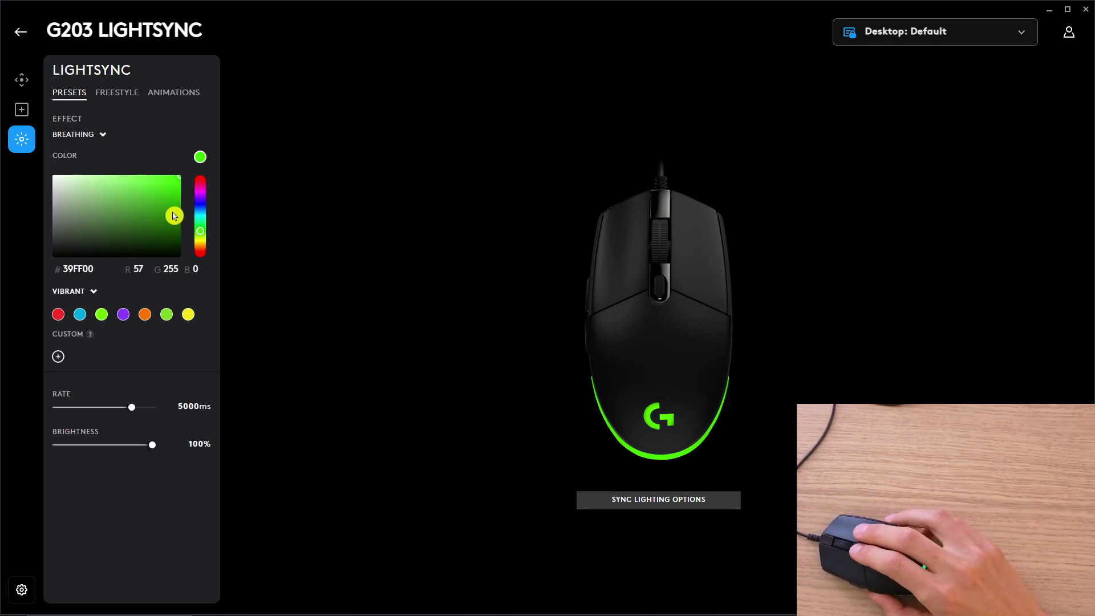
pyautogui.click(200, 177)
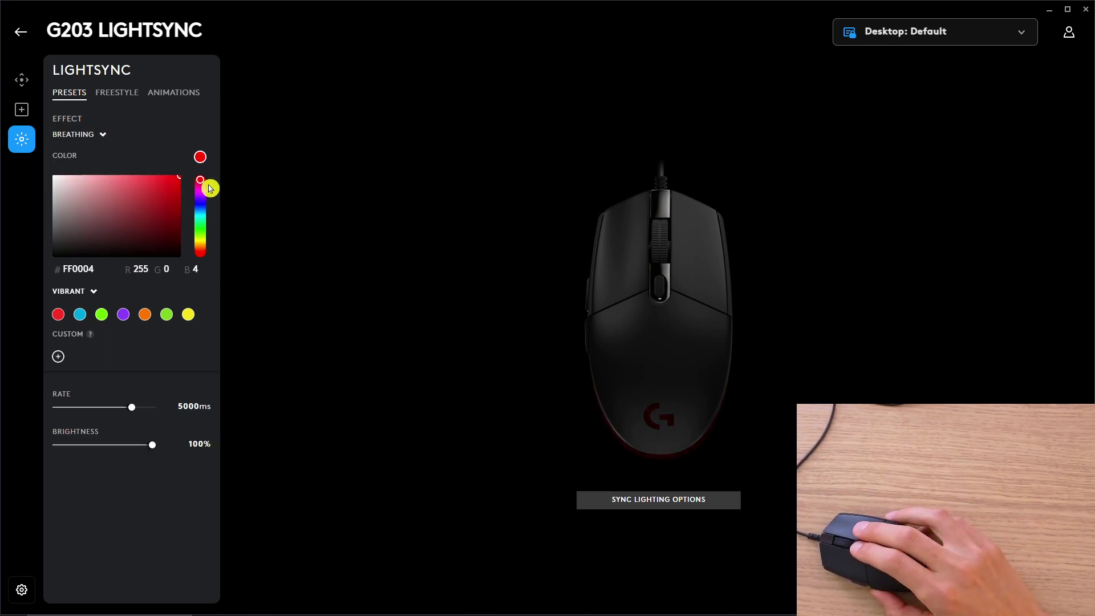
pyautogui.click(160, 190)
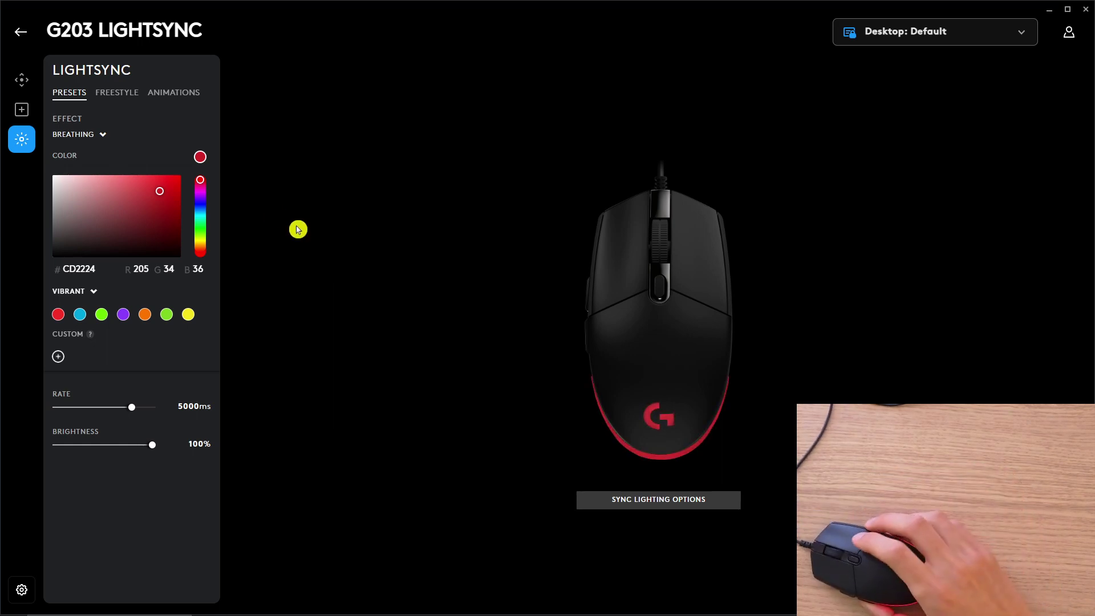
pyautogui.click(105, 135)
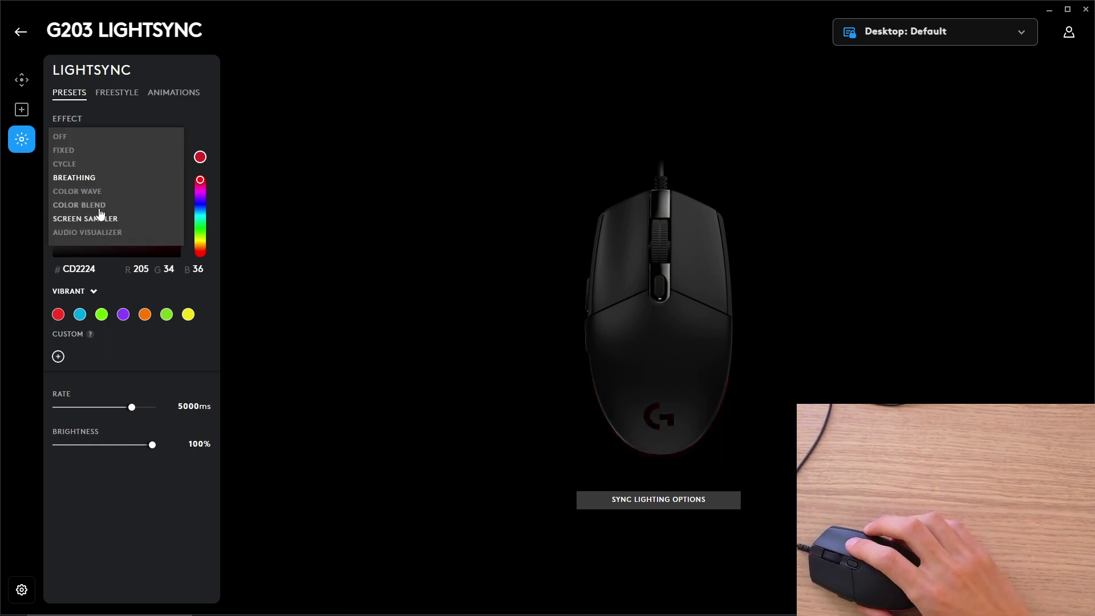
pyautogui.click(96, 190)
# Try the Color Blend effect, then settle on Audio Visualizer.
pyautogui.click(96, 136)
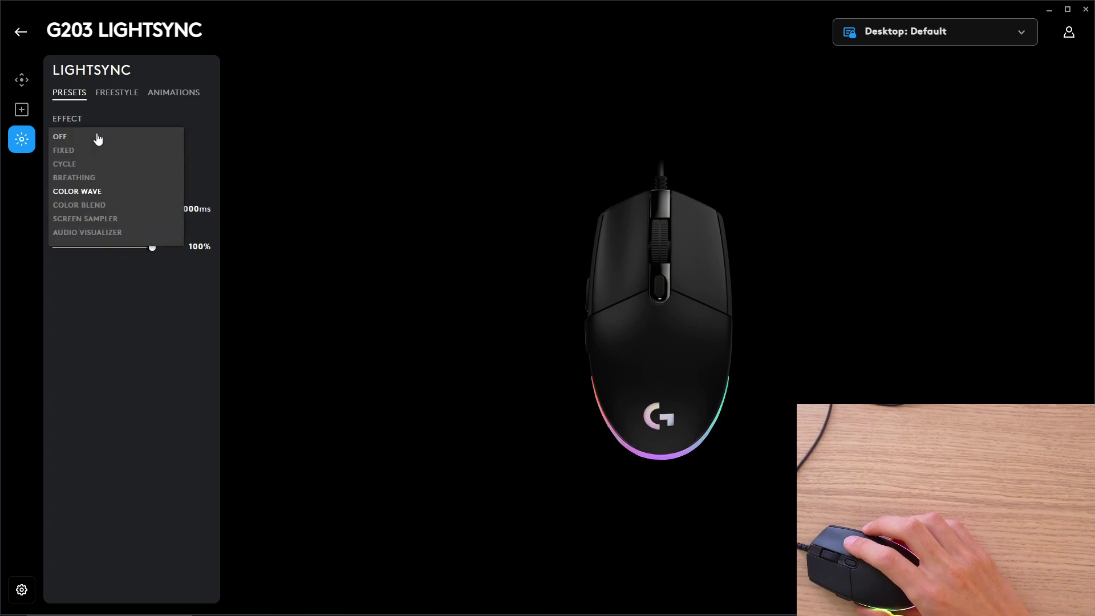
pyautogui.click(97, 210)
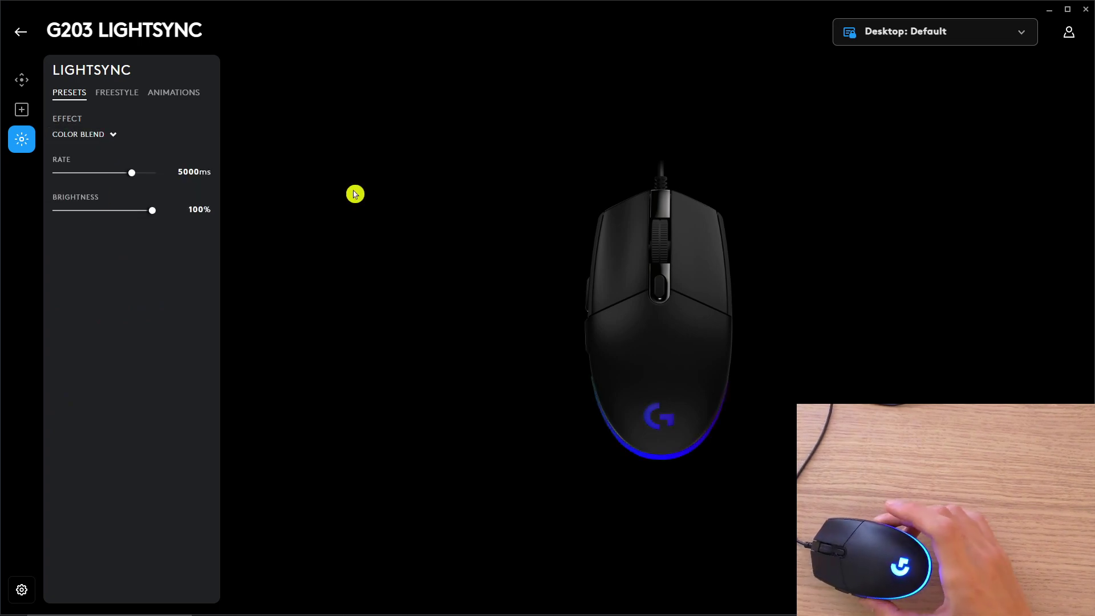
pyautogui.click(116, 138)
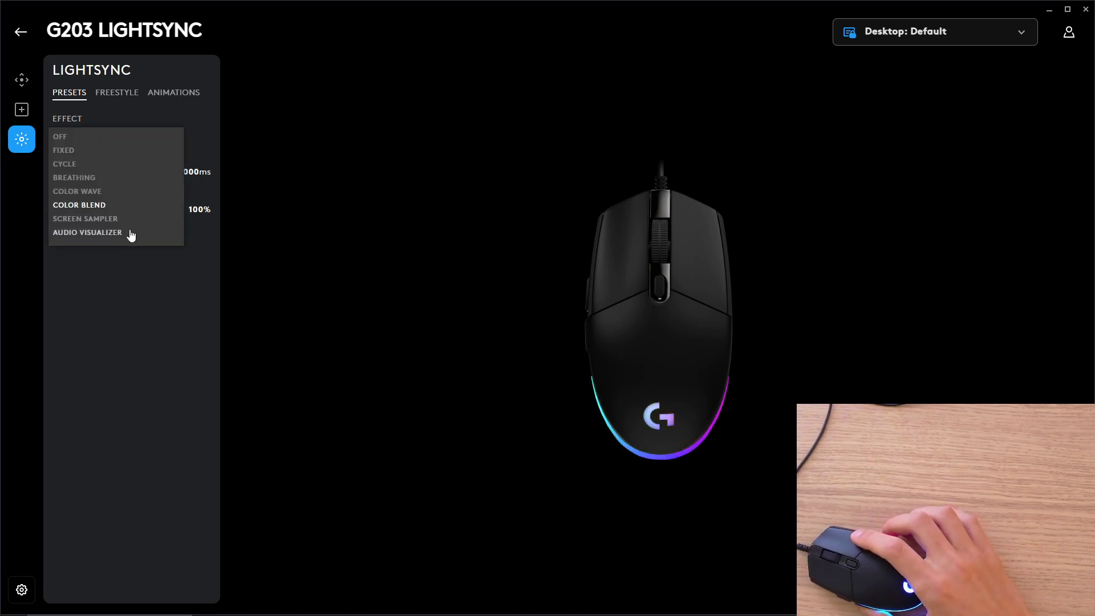
pyautogui.click(130, 233)
pyautogui.click(112, 137)
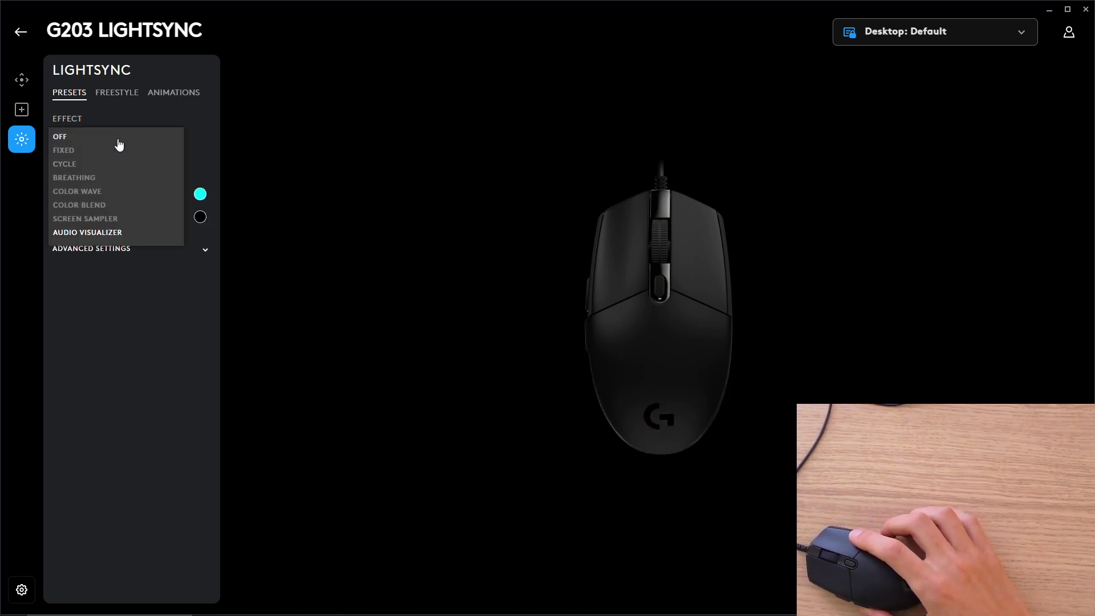
pyautogui.click(262, 148)
# In Freestyle, colour the left zone red, bottom zone green (02FF00) and right zone red.
pyautogui.click(132, 96)
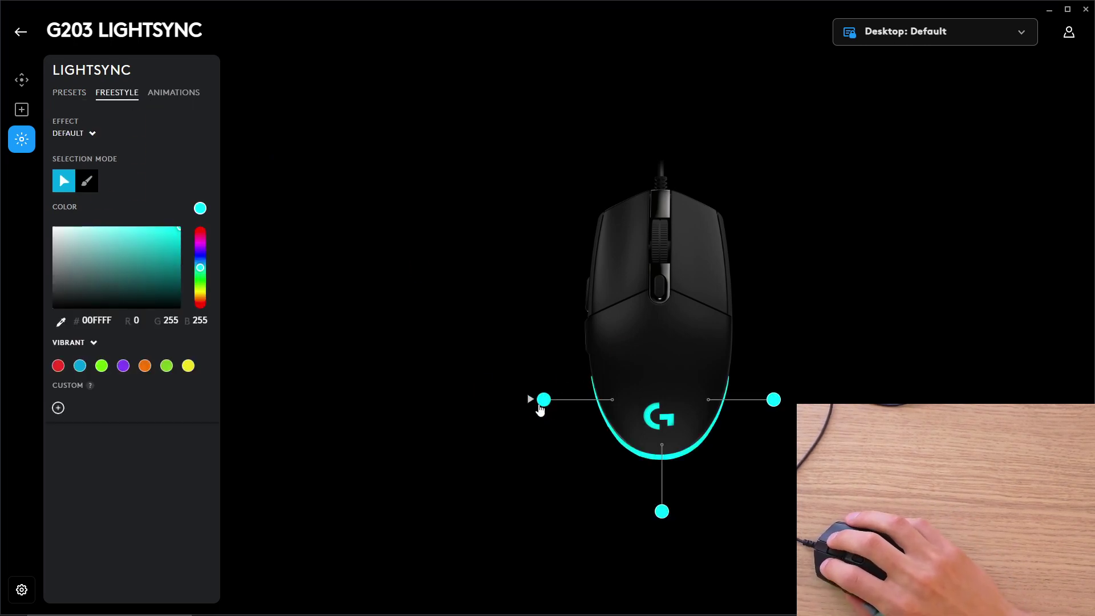
pyautogui.click(199, 229)
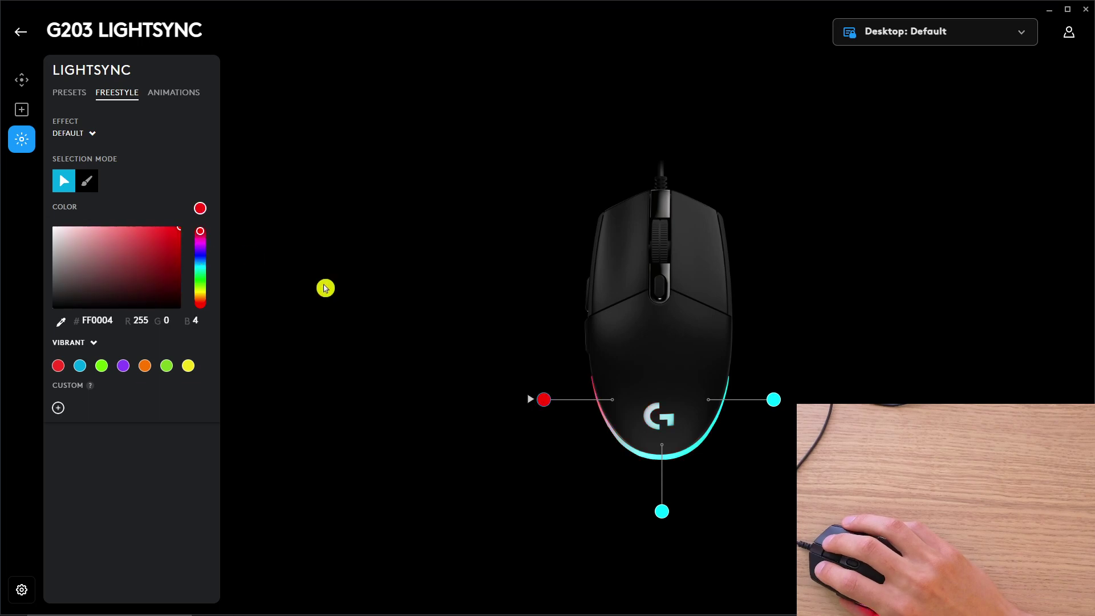
pyautogui.click(664, 514)
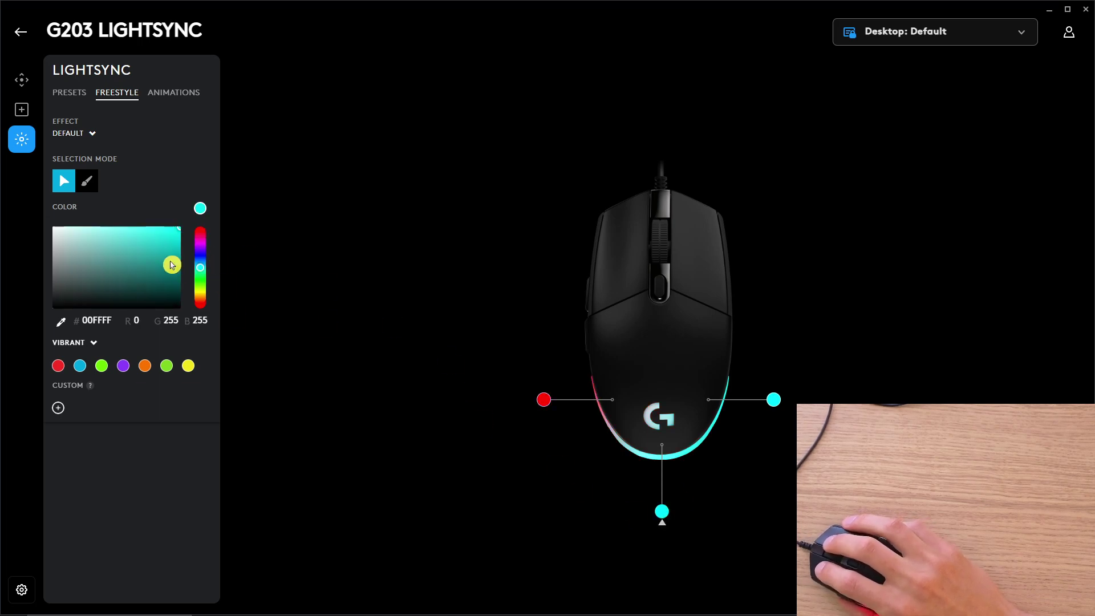
pyautogui.click(201, 280)
pyautogui.moveTo(200, 283); pyautogui.dragTo(200, 285)
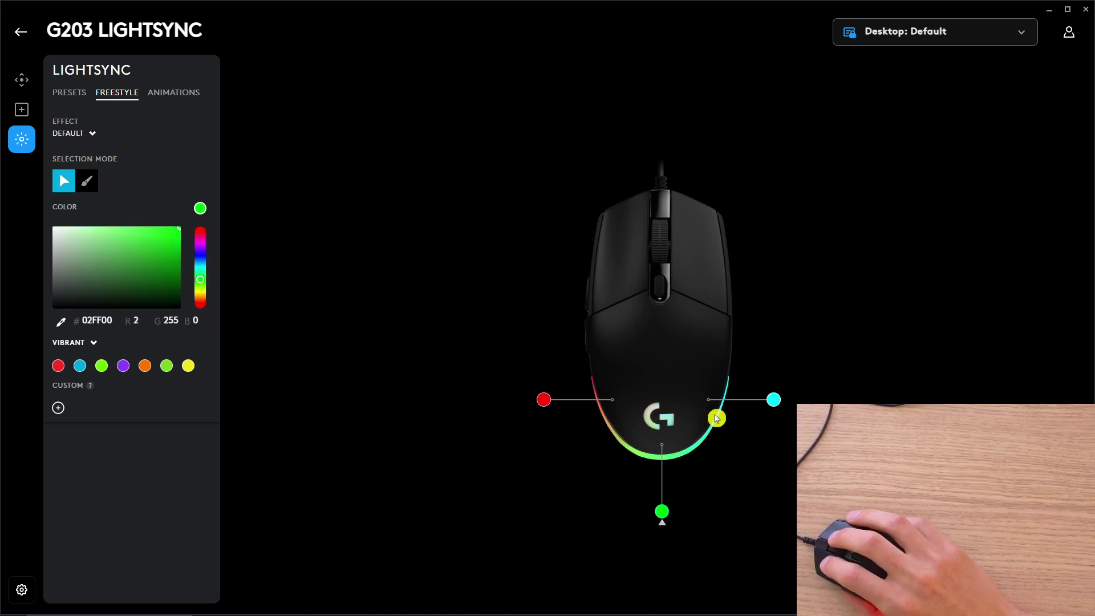
pyautogui.click(774, 406)
pyautogui.click(200, 234)
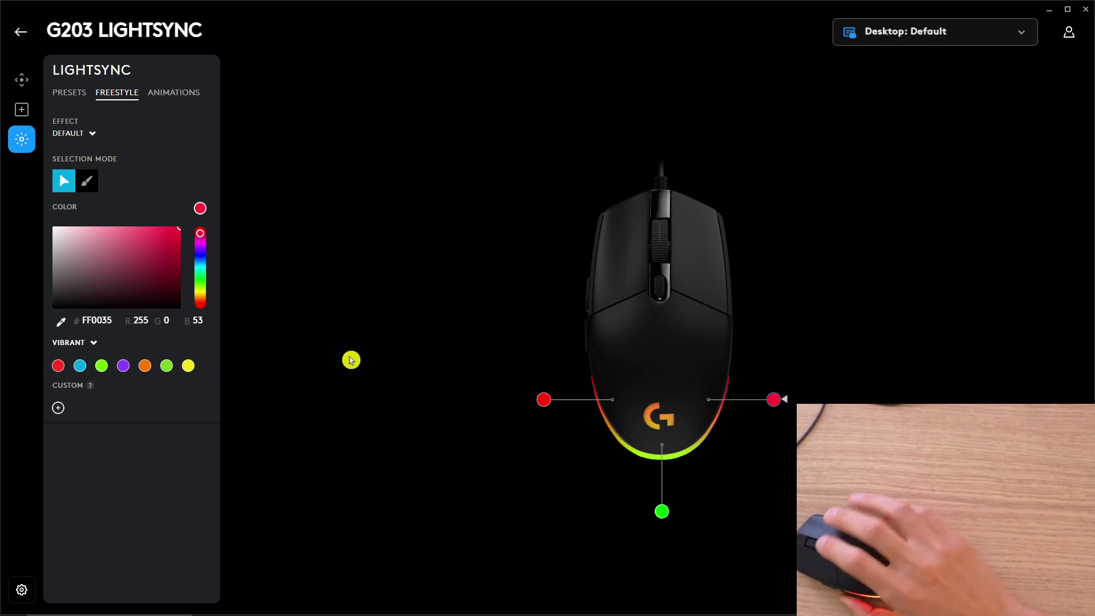
# Use brush selection to paint the mouse's lighting zones pink, C94460.
pyautogui.click(85, 184)
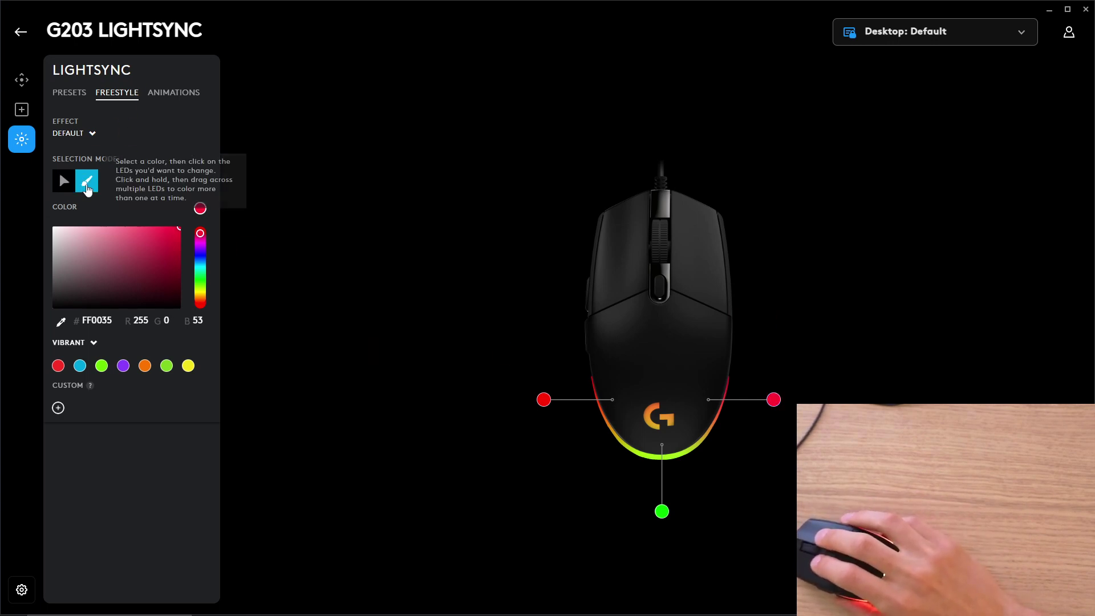
pyautogui.click(138, 243)
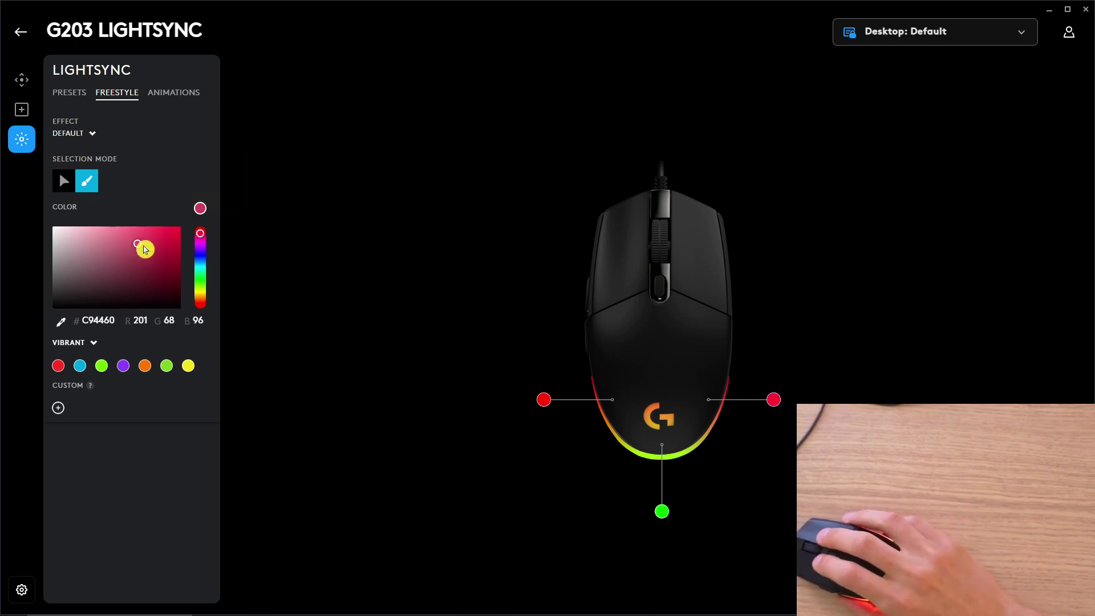
pyautogui.moveTo(637, 407); pyautogui.dragTo(683, 444)
pyautogui.moveTo(542, 379); pyautogui.dragTo(686, 510)
pyautogui.moveTo(474, 354); pyautogui.dragTo(844, 519)
# Repaint every zone in green, fine-tuned to 4BC944.
pyautogui.click(200, 273)
pyautogui.moveTo(409, 246); pyautogui.dragTo(887, 500)
pyautogui.moveTo(200, 274); pyautogui.dragTo(200, 280)
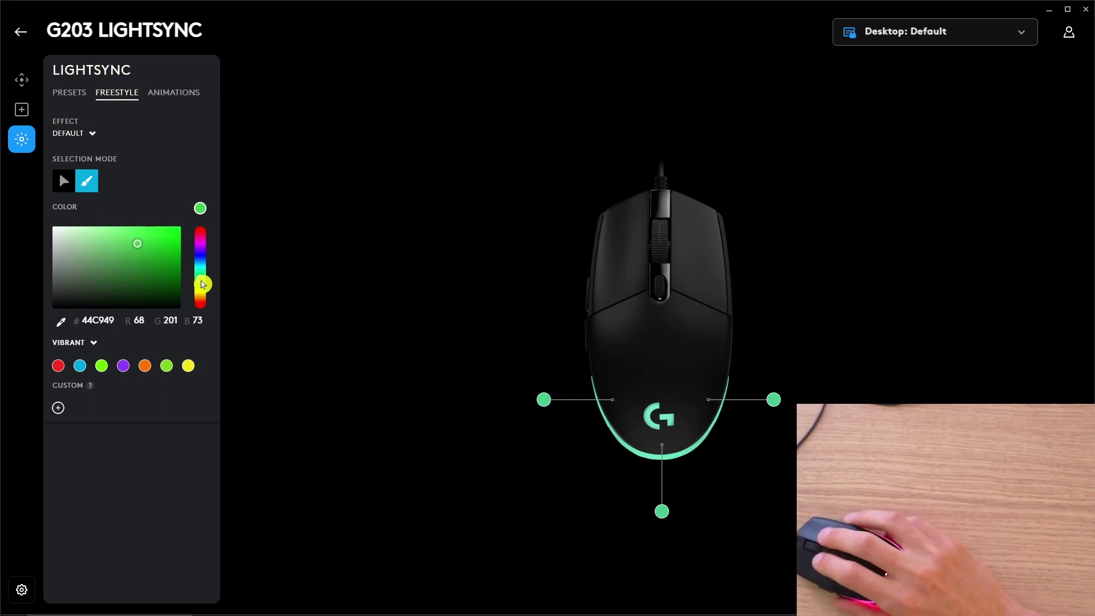
pyautogui.moveTo(462, 305); pyautogui.dragTo(884, 501)
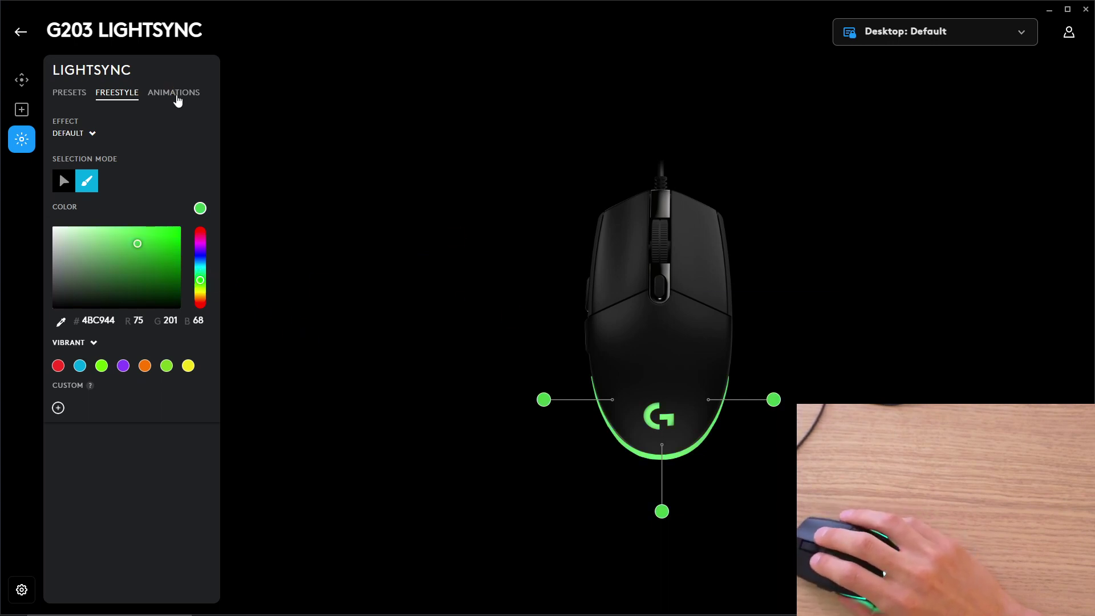
pyautogui.click(175, 93)
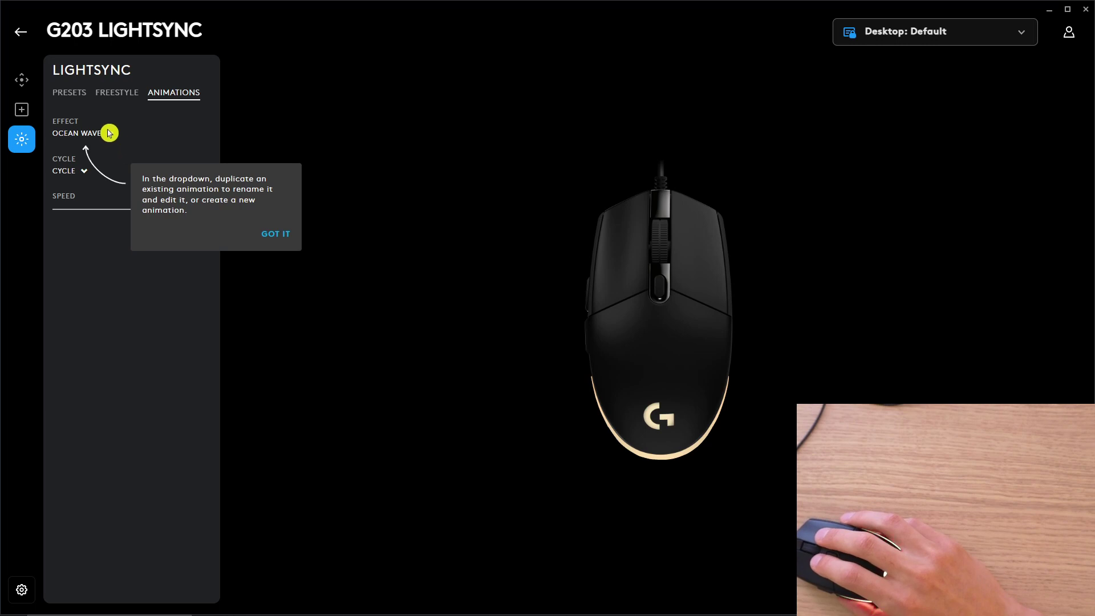
# On the Animations tab, dismiss the tip and choose + Add New Animation from the Effect list.
pyautogui.click(275, 233)
pyautogui.click(107, 137)
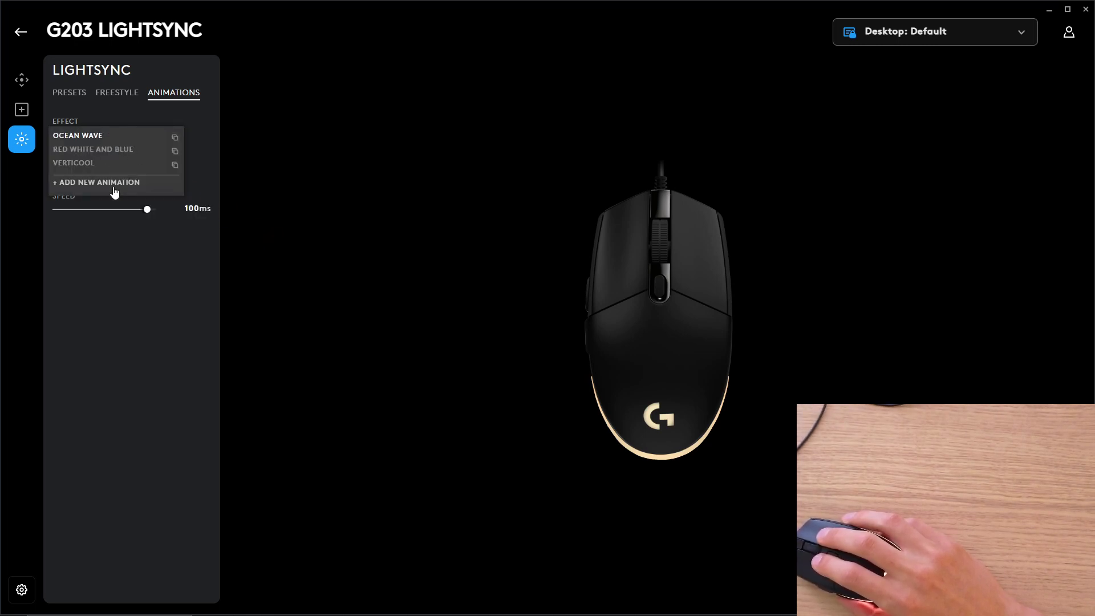
pyautogui.click(97, 289)
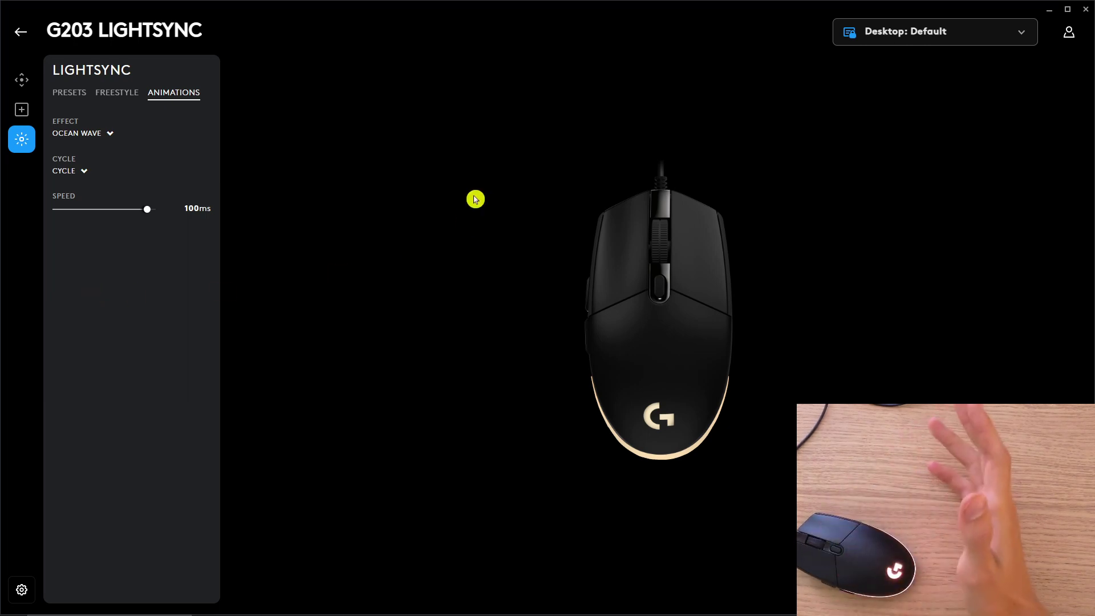
pyautogui.click(83, 135)
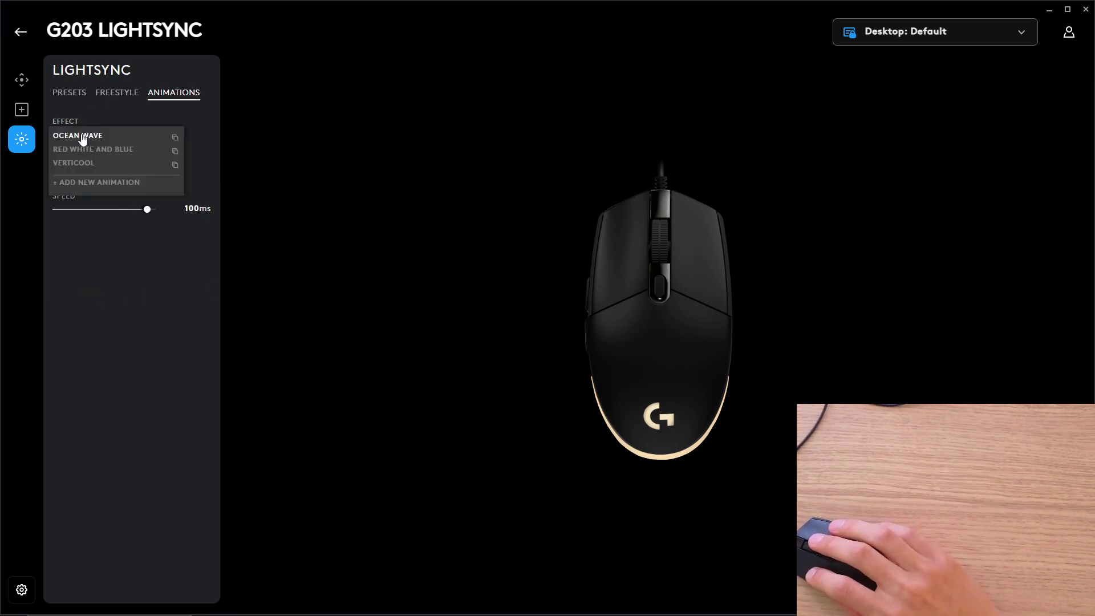
pyautogui.click(115, 183)
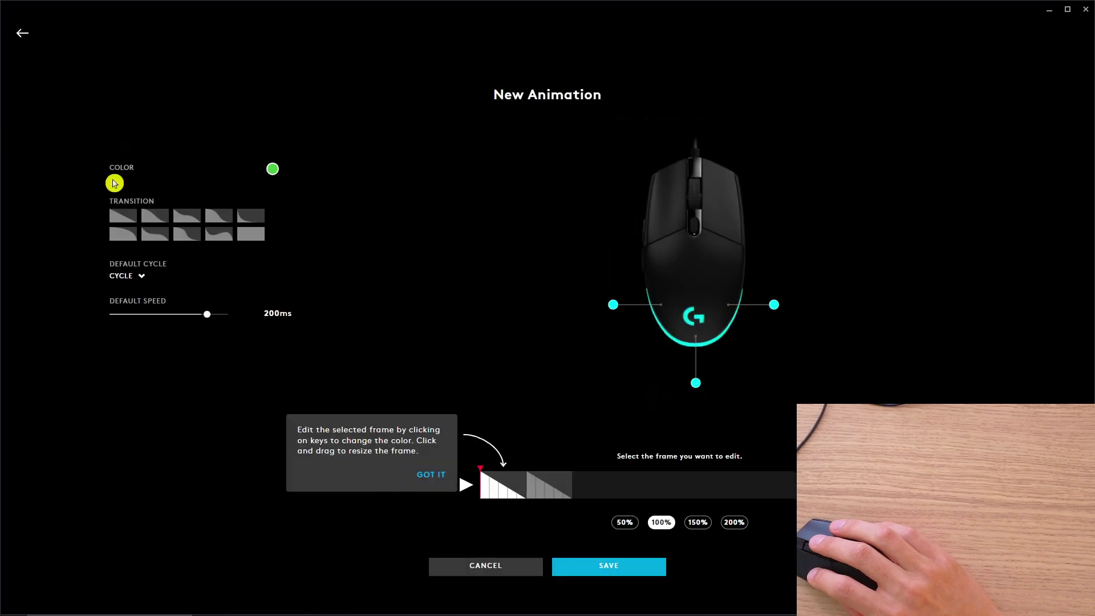
# Leave the editor saving the unchanged New Animation, then reopen it for editing.
pyautogui.click(428, 472)
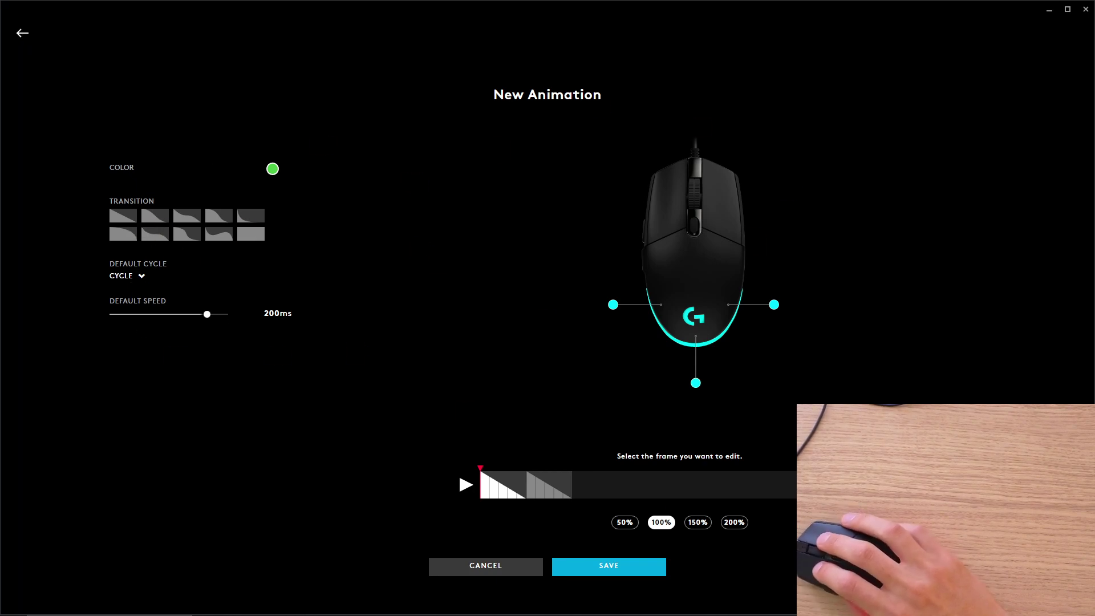
pyautogui.click(25, 44)
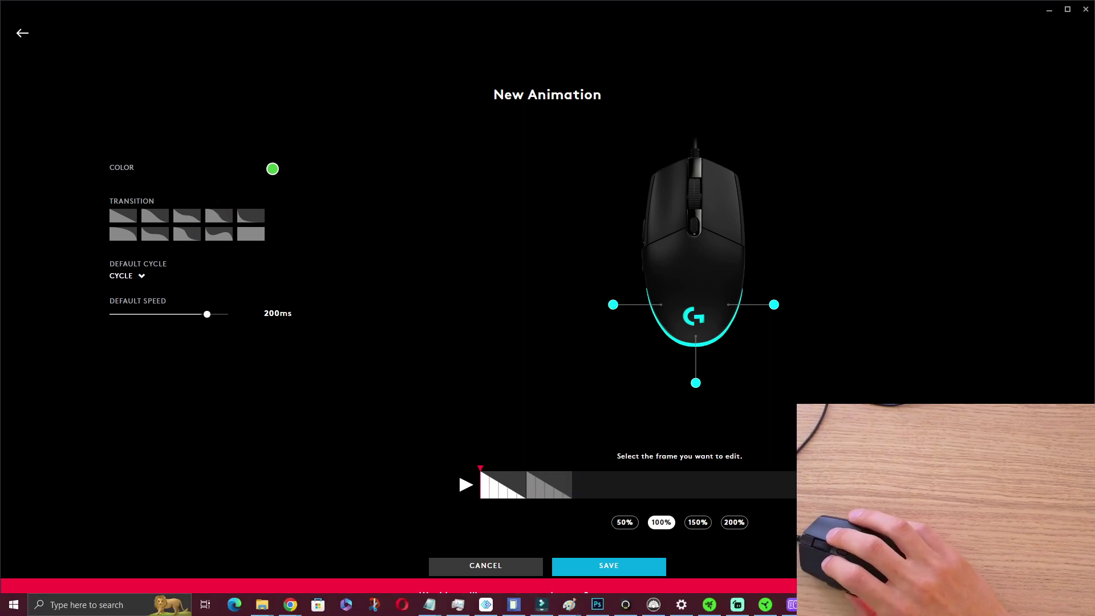
pyautogui.click(608, 565)
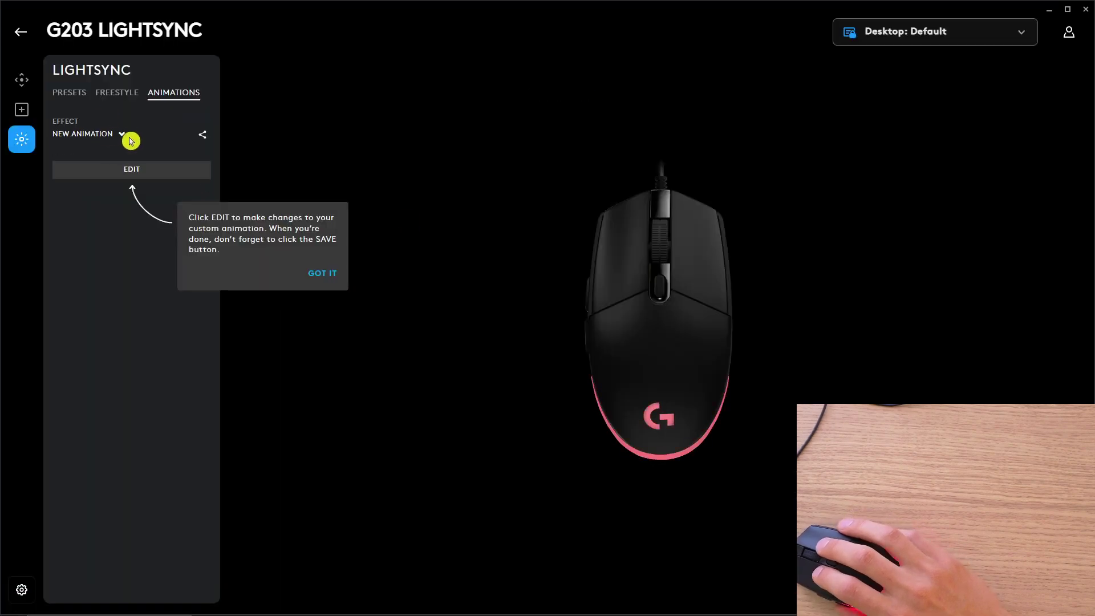
pyautogui.click(322, 273)
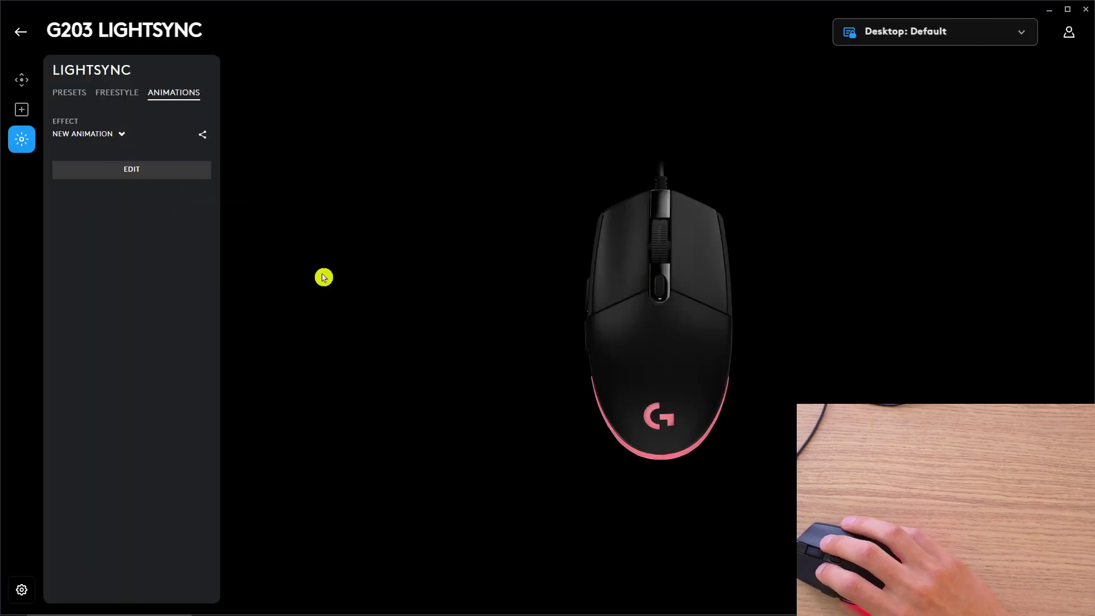
pyautogui.click(154, 169)
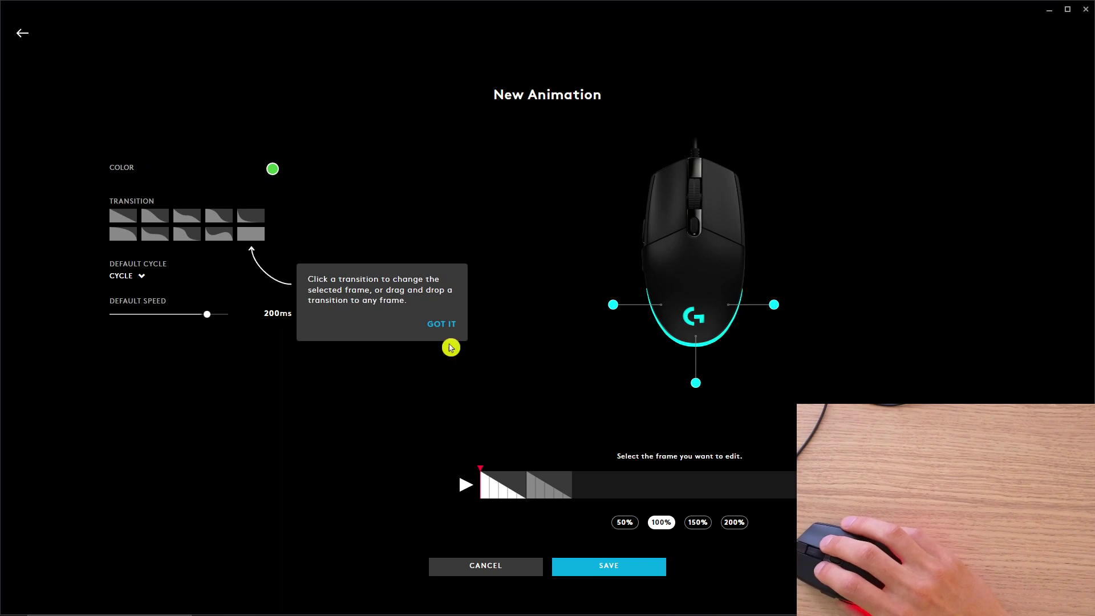
# Give the first frame a wave-shaped transition and add a fourth frame to the timeline.
pyautogui.click(441, 323)
pyautogui.moveTo(249, 229); pyautogui.dragTo(572, 481)
pyautogui.click(224, 240)
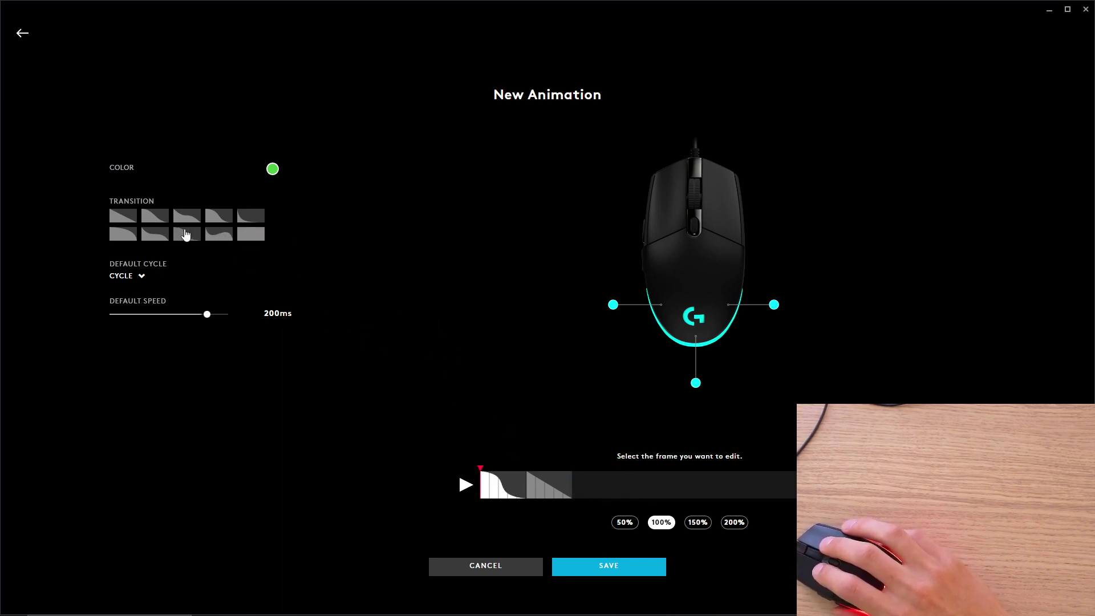
pyautogui.click(549, 485)
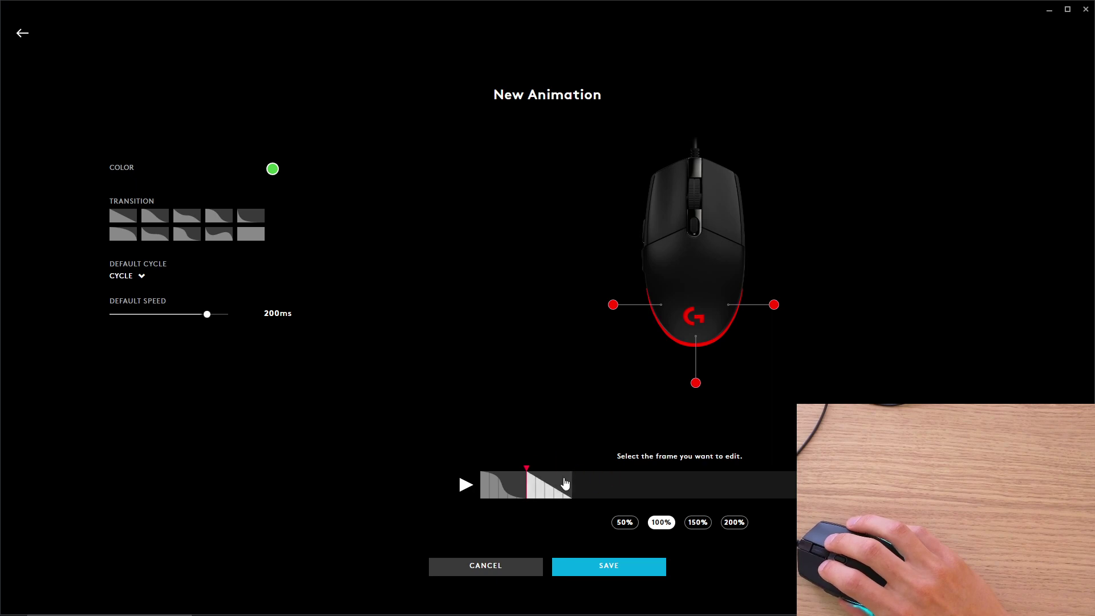
pyautogui.click(531, 469)
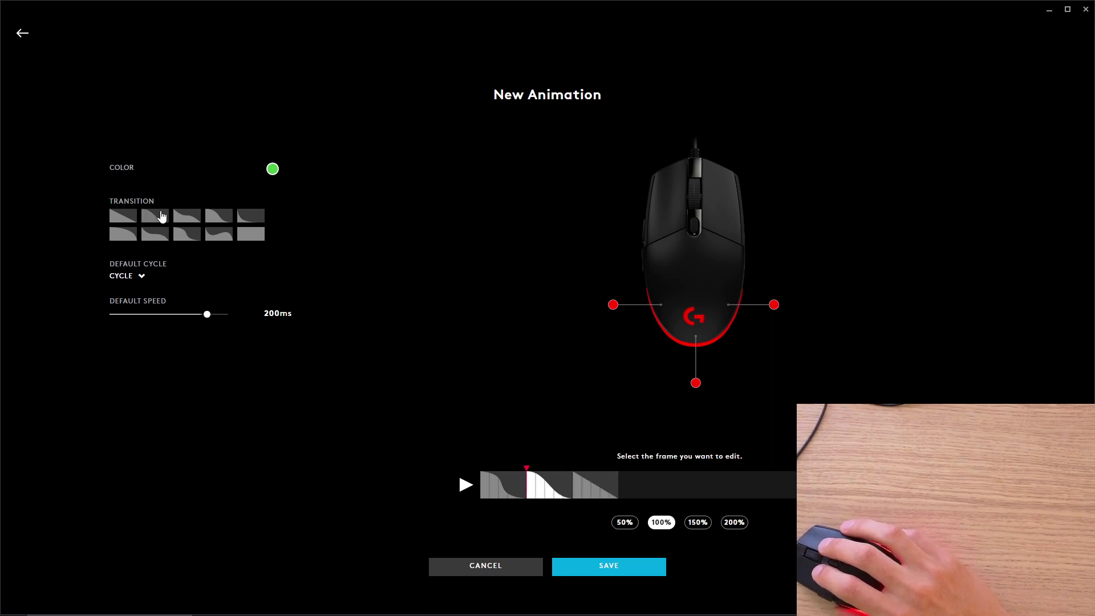
pyautogui.click(741, 489)
# Apply a wavy transition to the third frame and a new transition to the fourth.
pyautogui.click(599, 484)
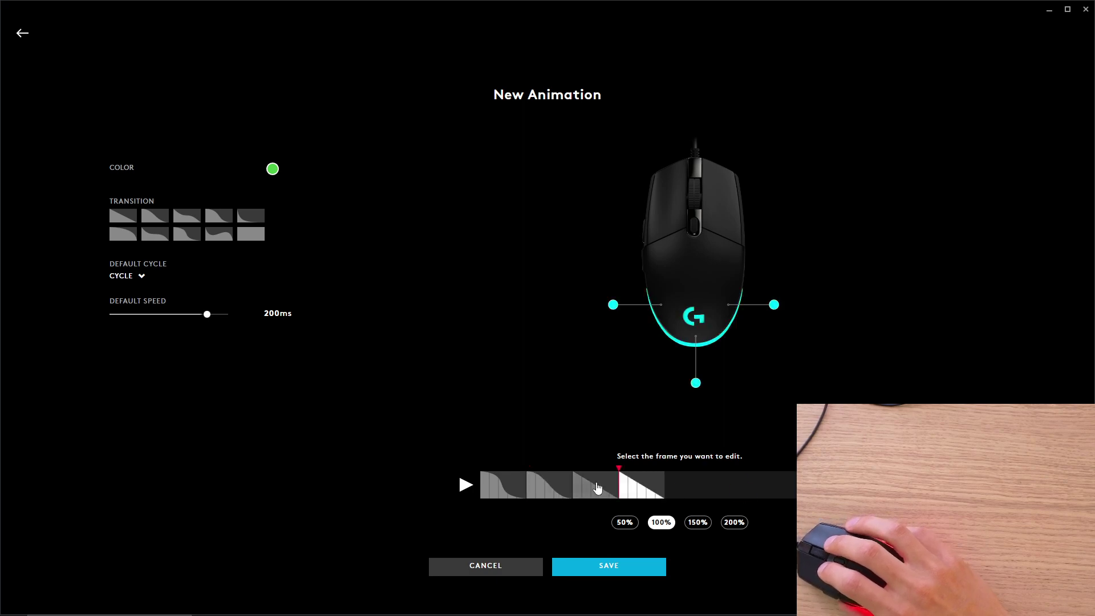
pyautogui.click(225, 239)
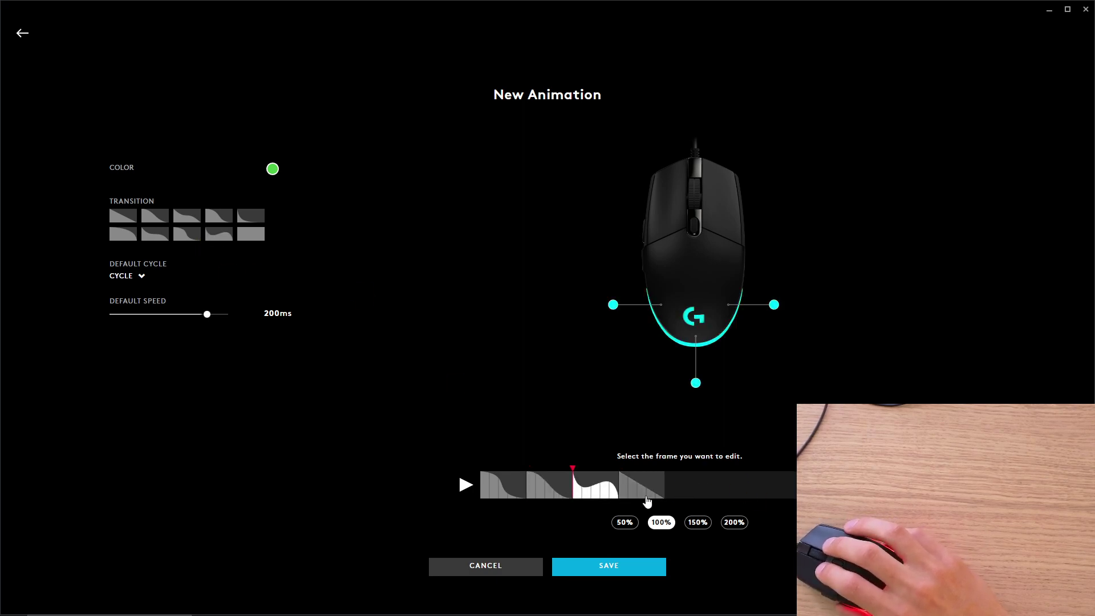
pyautogui.click(544, 484)
pyautogui.click(641, 484)
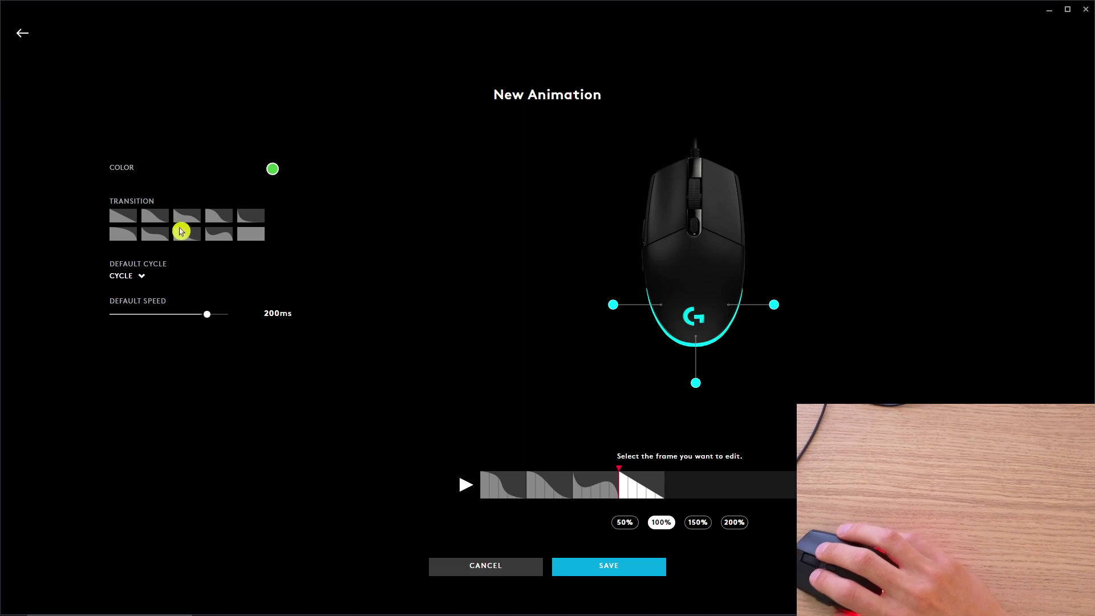
pyautogui.click(118, 236)
pyautogui.click(493, 485)
# Play the four-frame animation preview, then stop it.
pyautogui.click(464, 485)
pyautogui.click(465, 489)
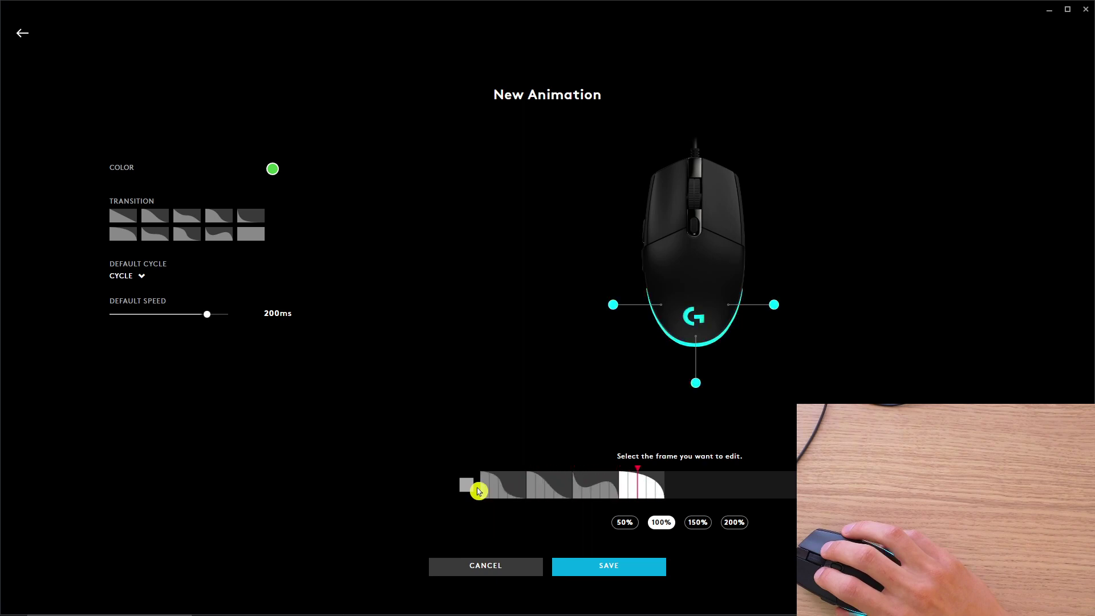
pyautogui.click(477, 489)
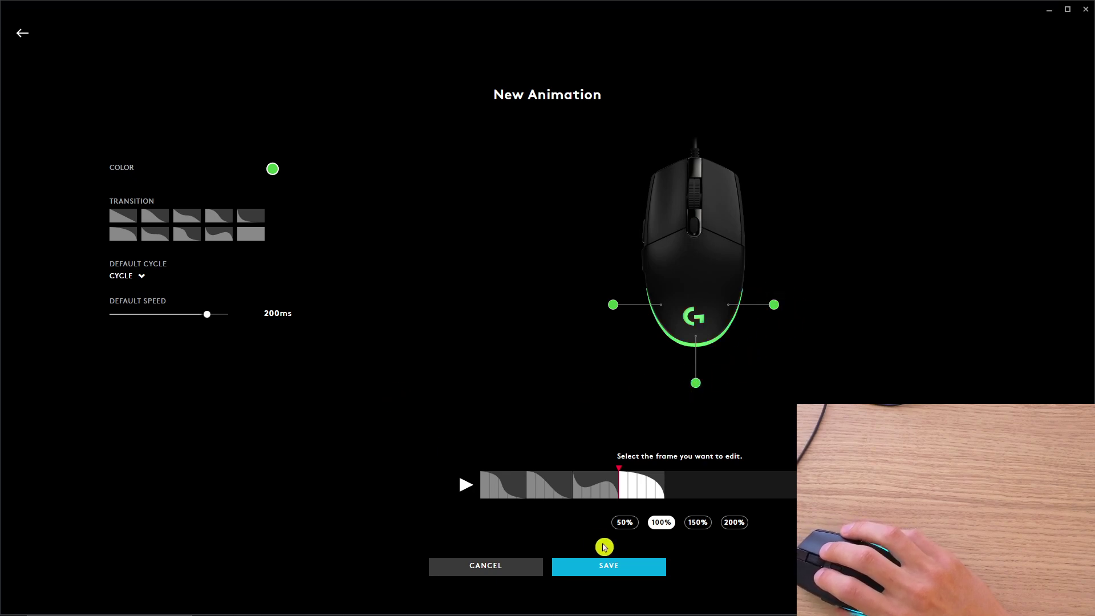
# Save the four-frame New Animation and switch back to the Presets tab showing Color Blend.
pyautogui.click(613, 562)
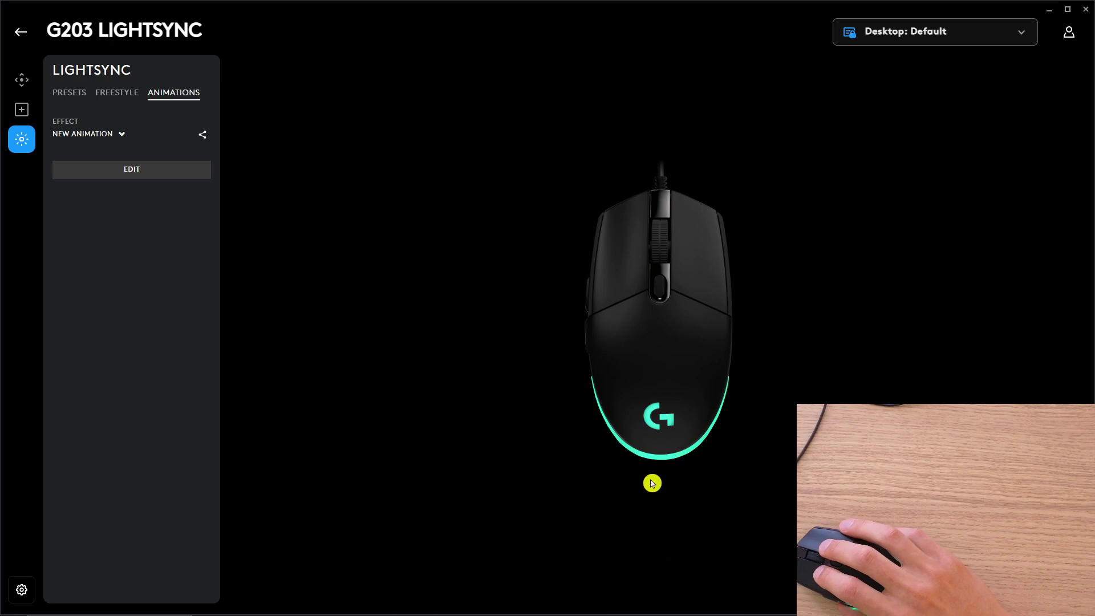
pyautogui.click(72, 99)
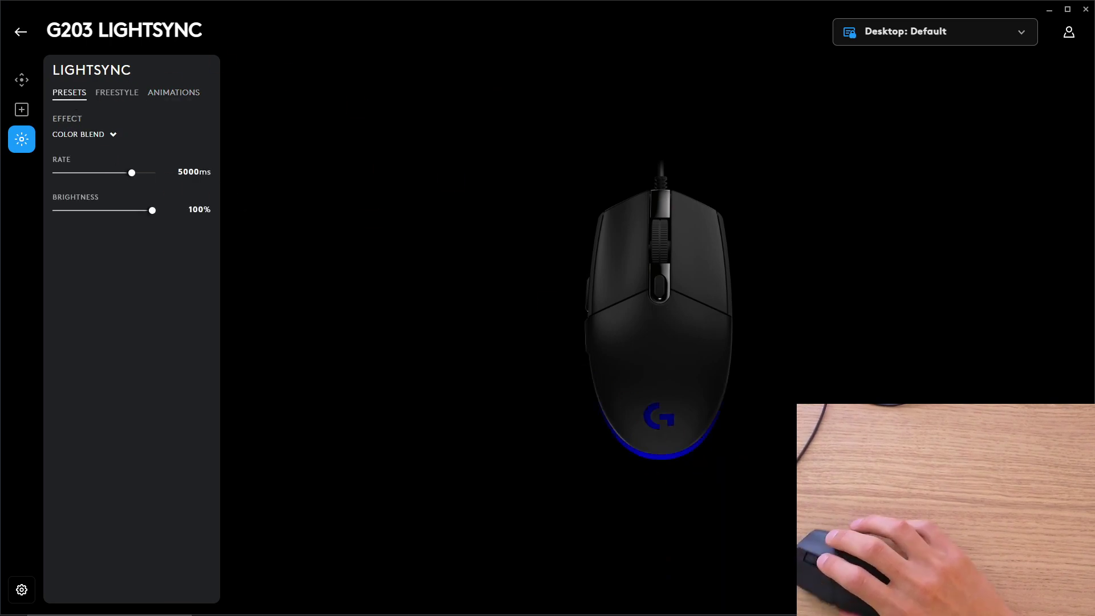